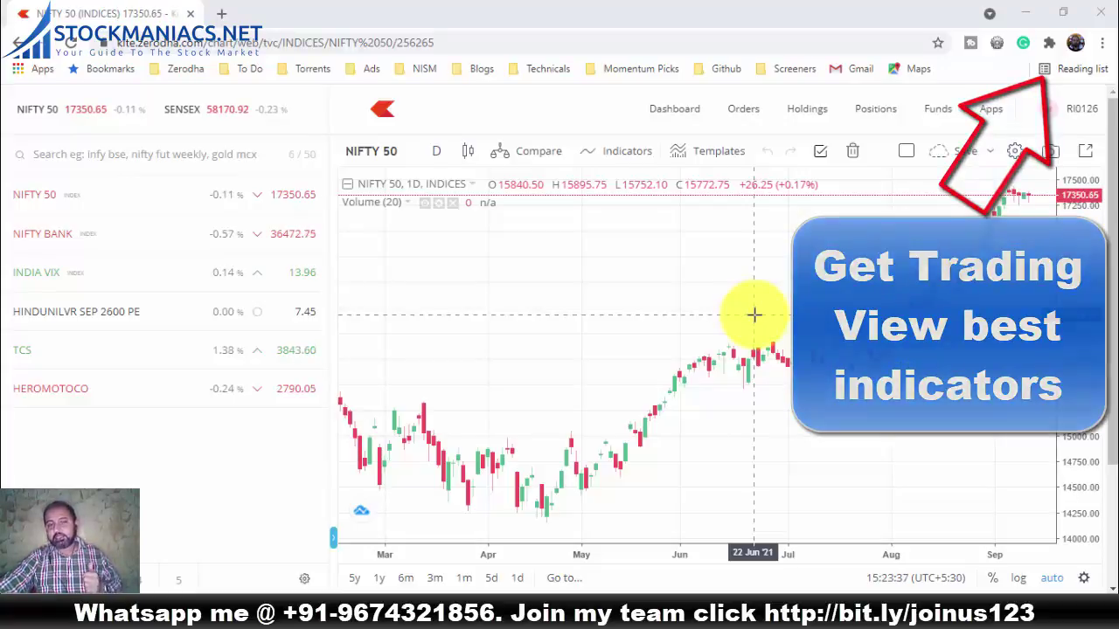
Set the profile's Chart setting to ChartIQ, then back to TradingView, and open the TCS chart.
click(1081, 113)
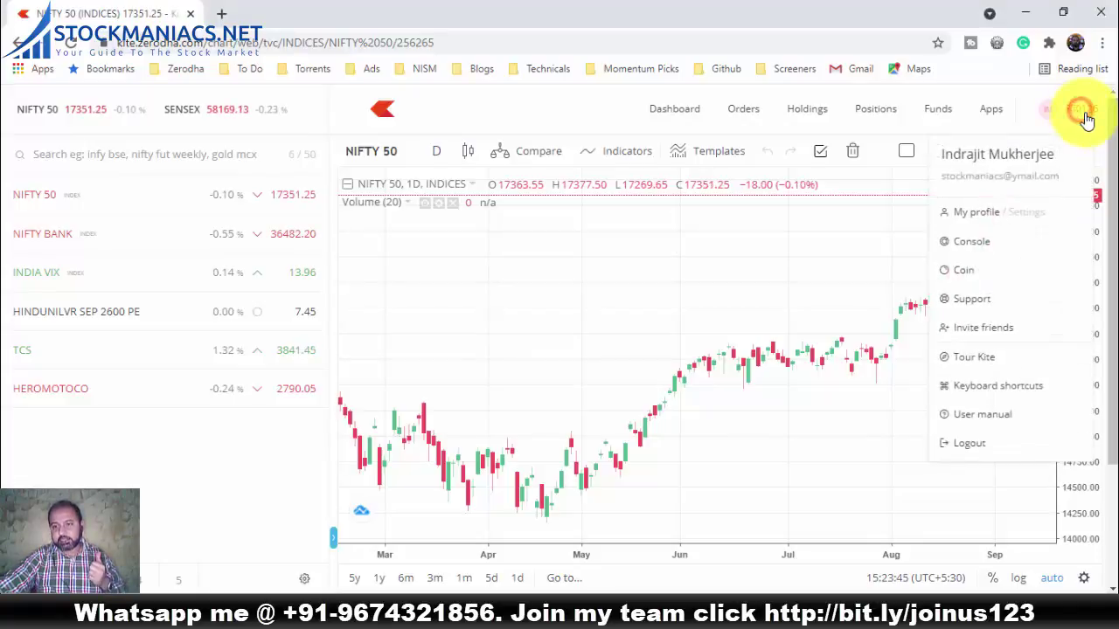
click(979, 214)
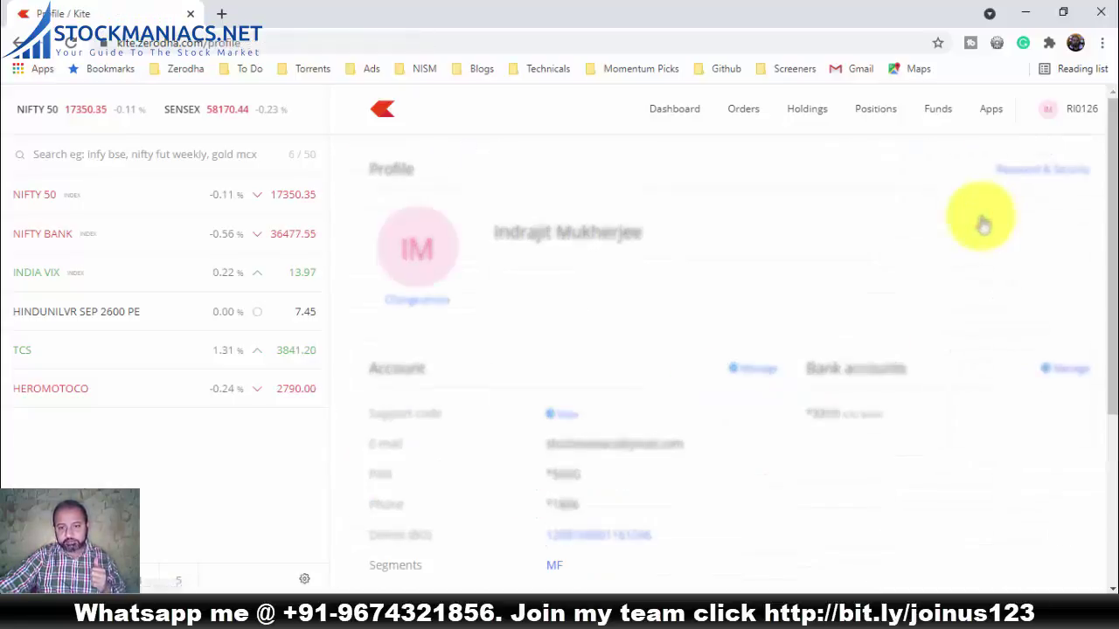
drag(1112, 153, 1112, 367)
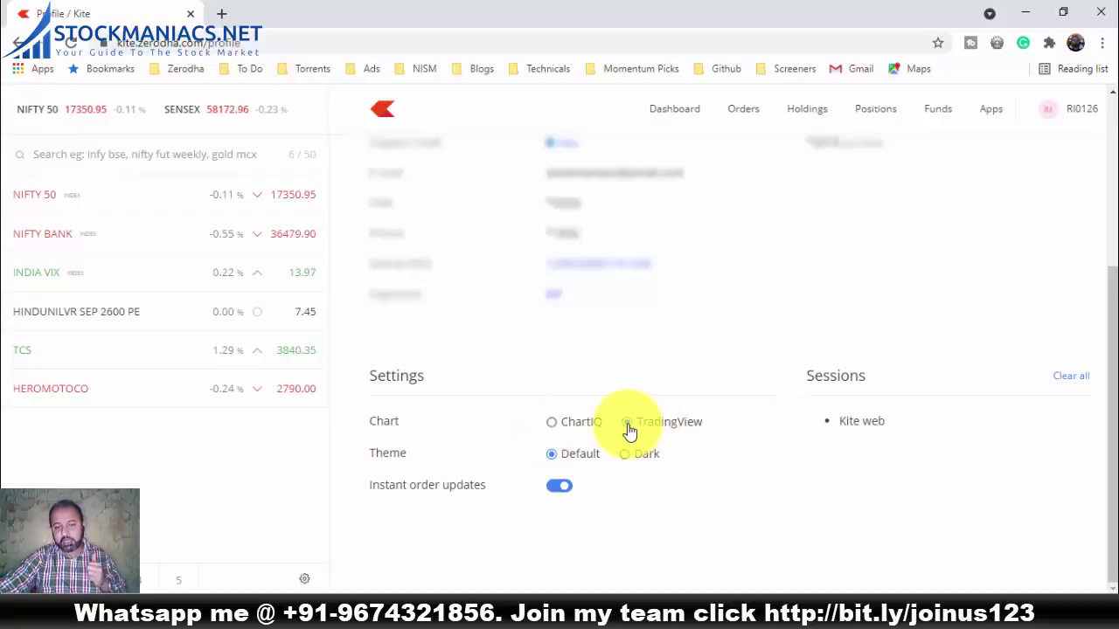
click(550, 428)
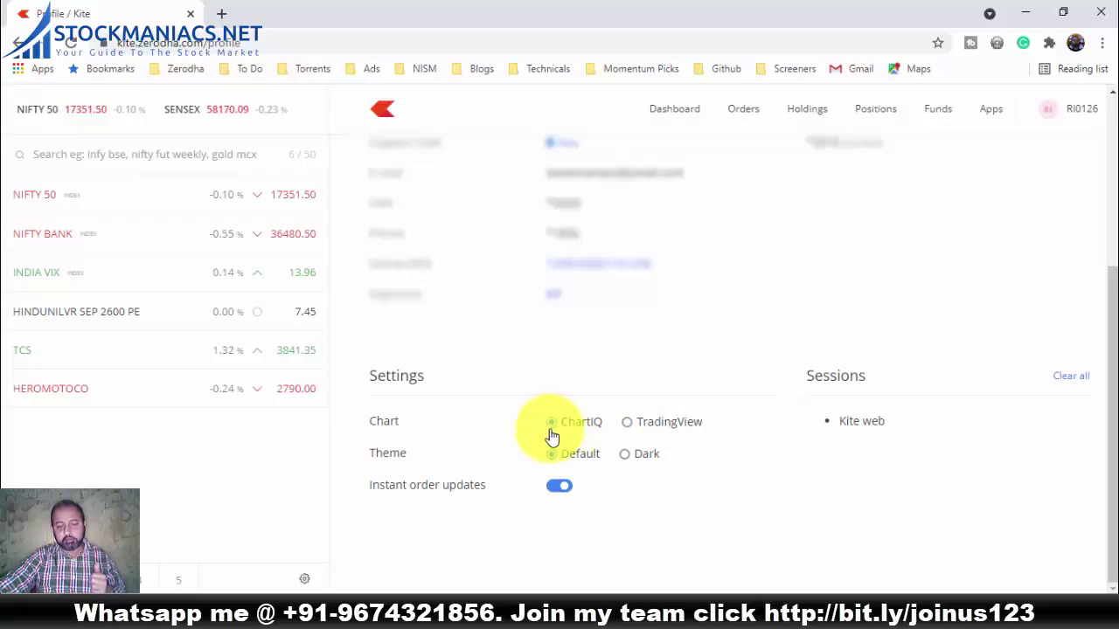
click(625, 425)
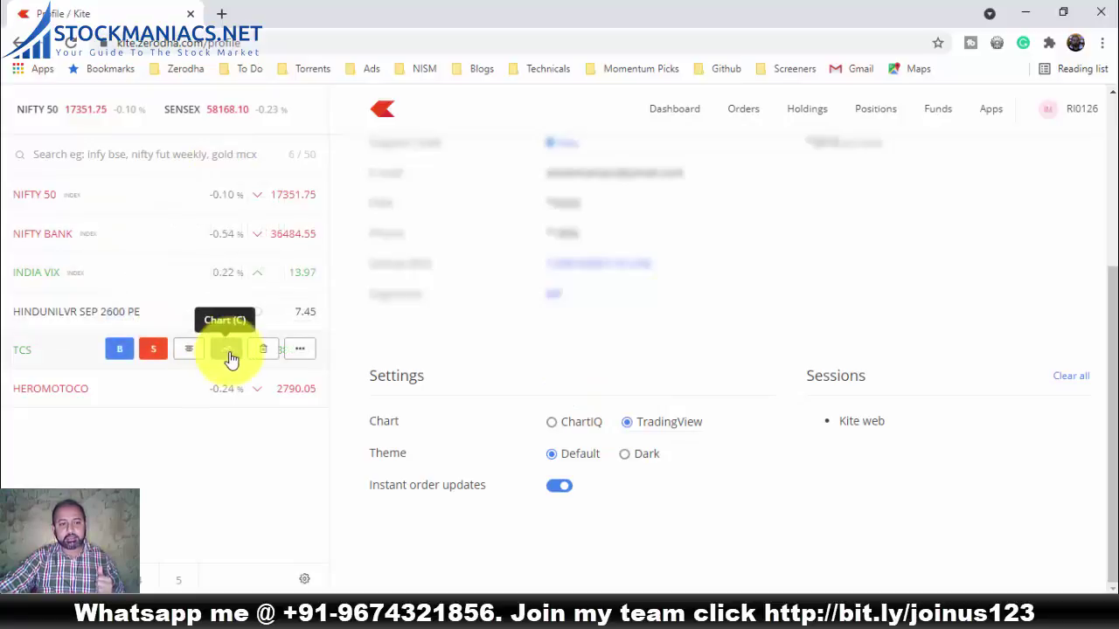
click(229, 351)
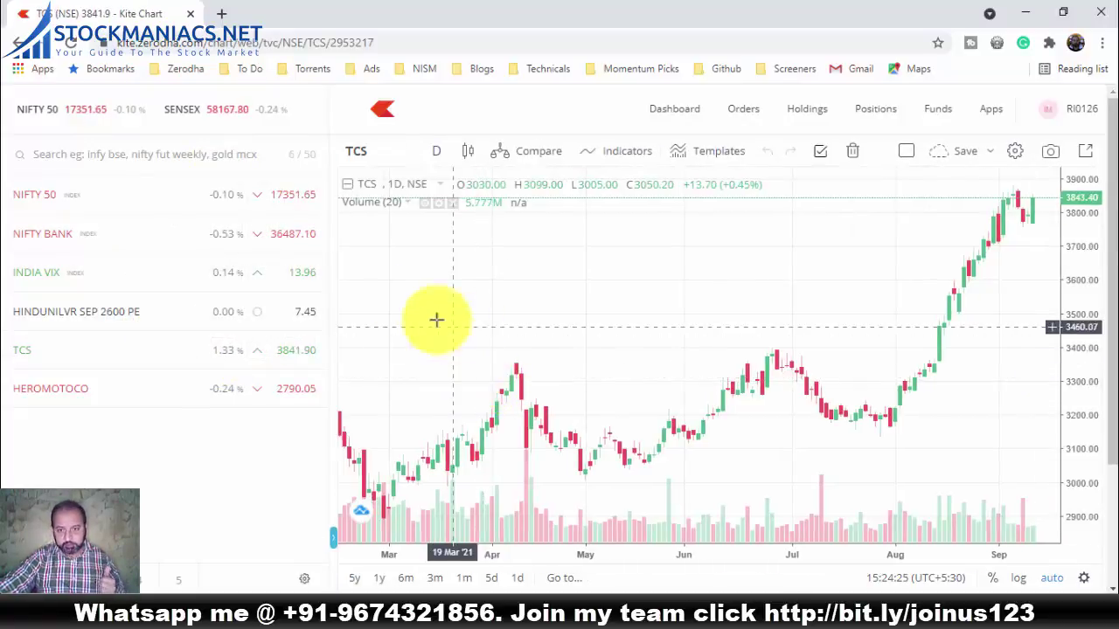
Set the TCS chart to 5-minute candles, then load HEROMOTOCO on NSE.
click(437, 151)
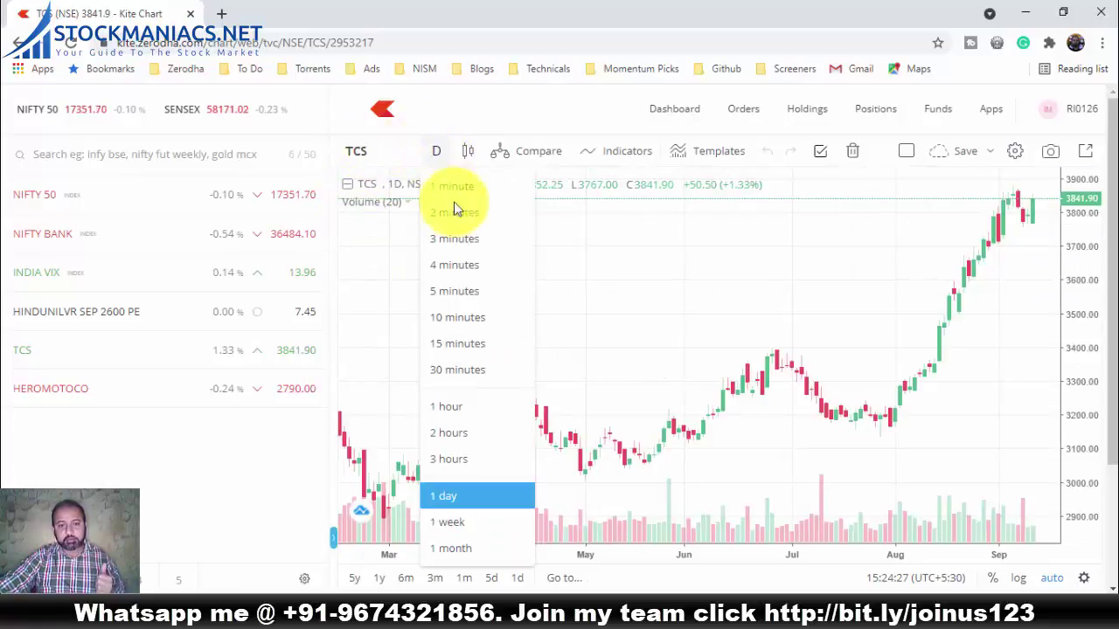
click(458, 292)
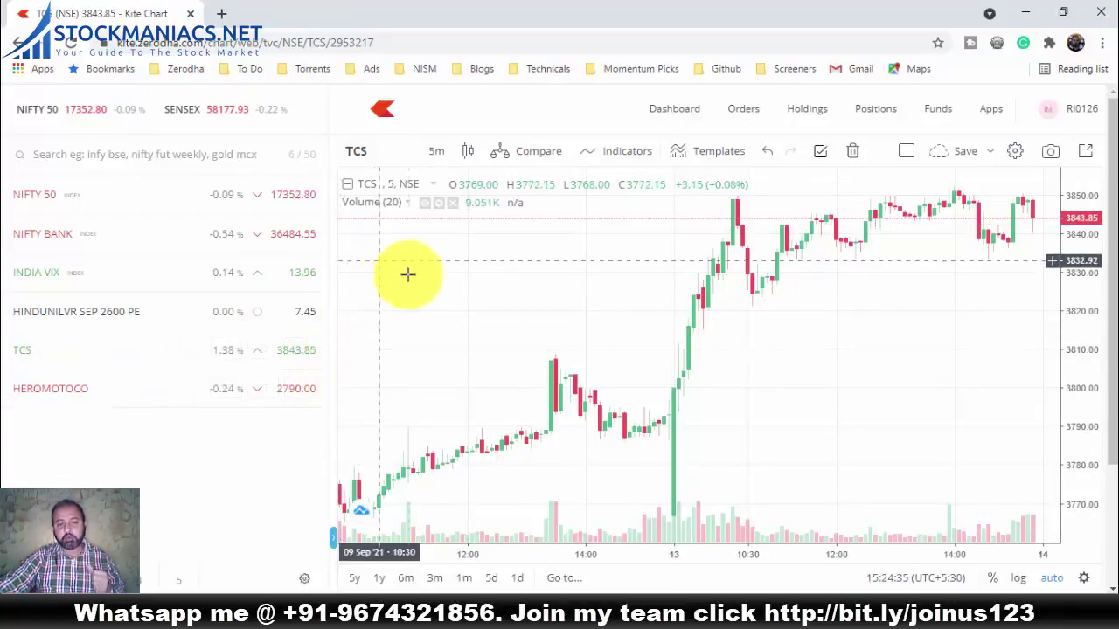
click(382, 153)
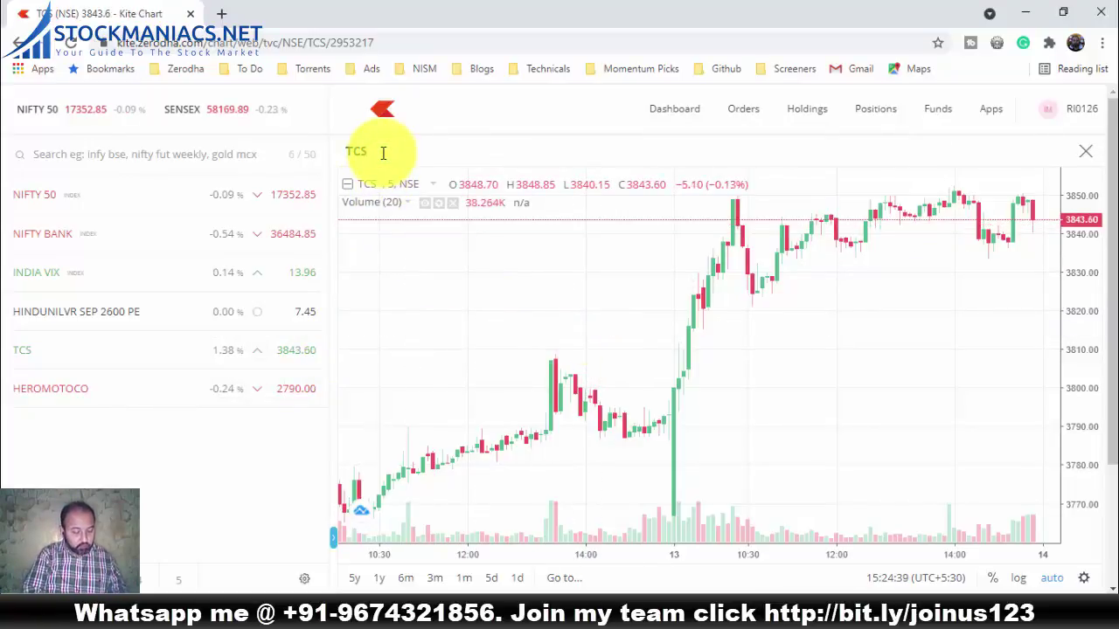
text(HERO)
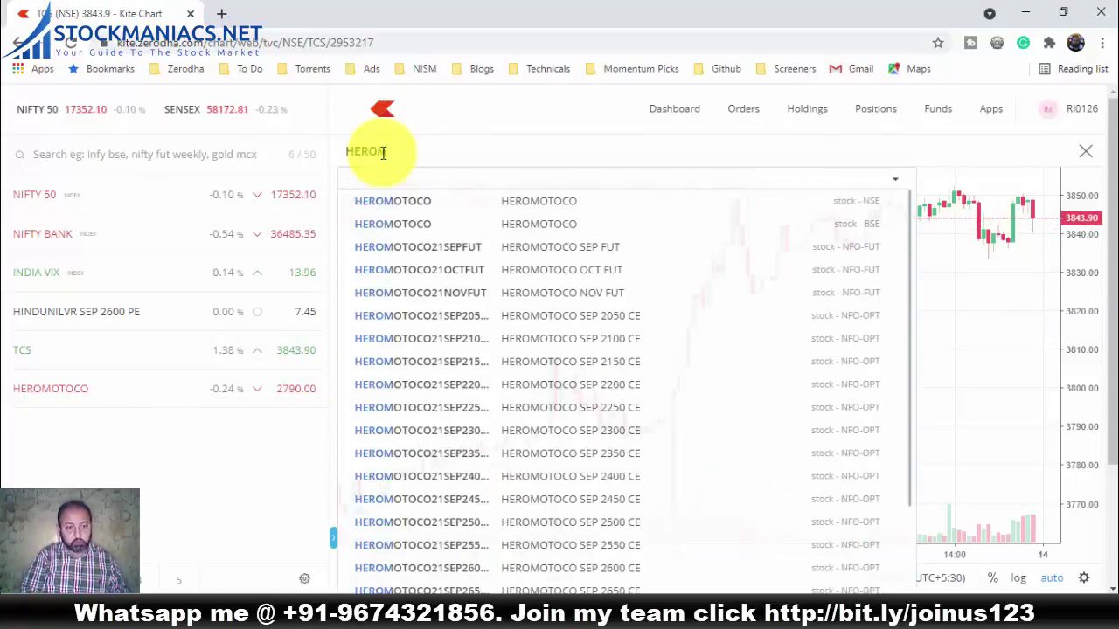
text(MO)
click(409, 200)
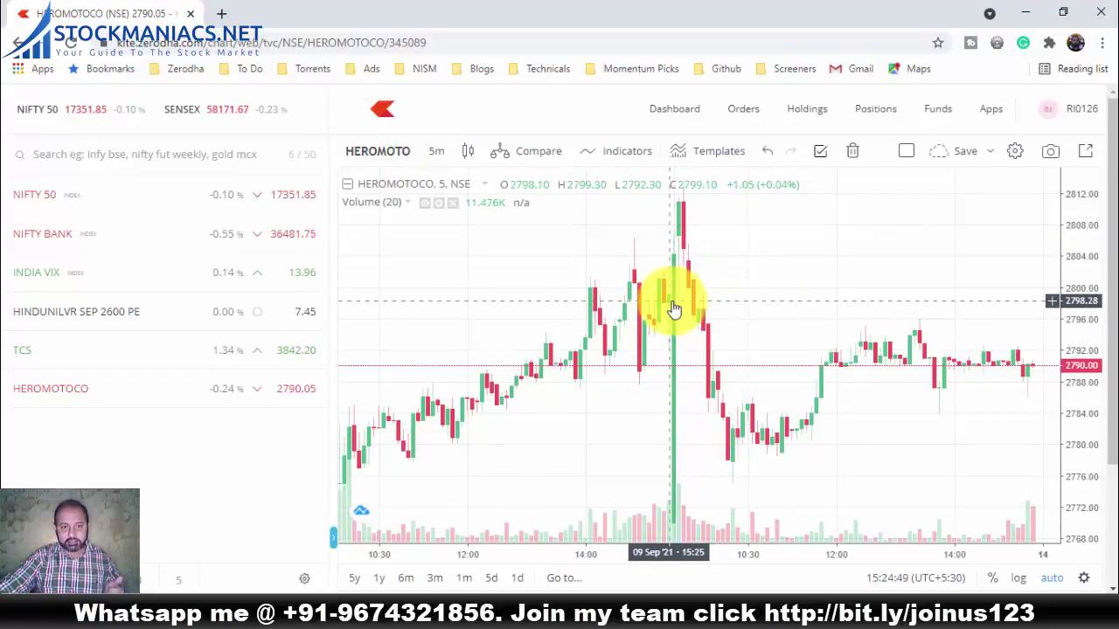
Change the chart symbol to INFY on NSE.
click(368, 155)
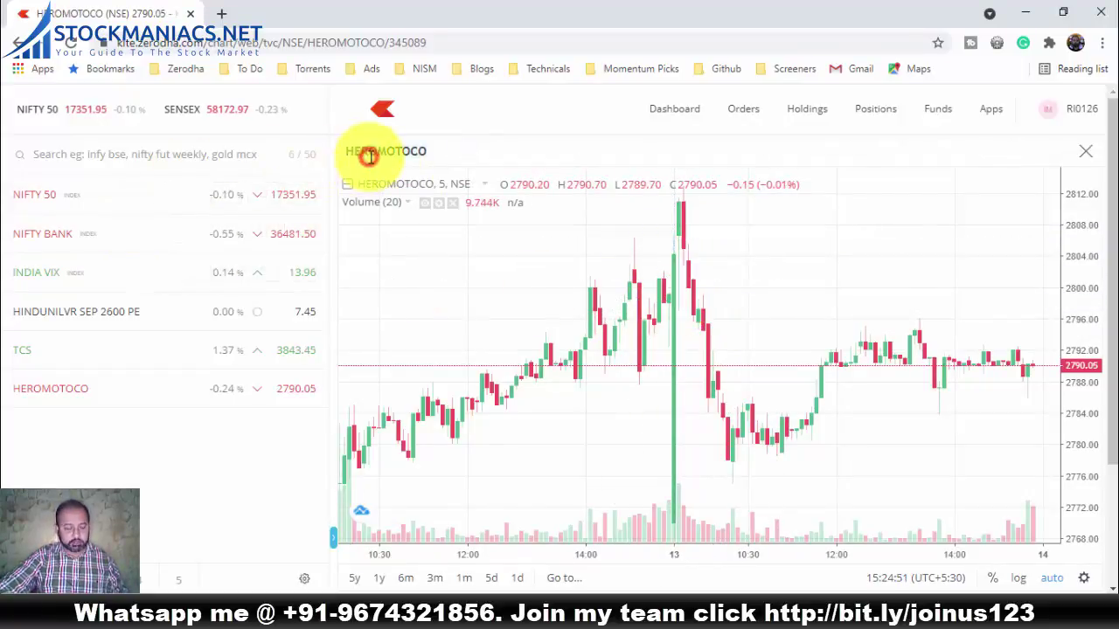
text(INFY)
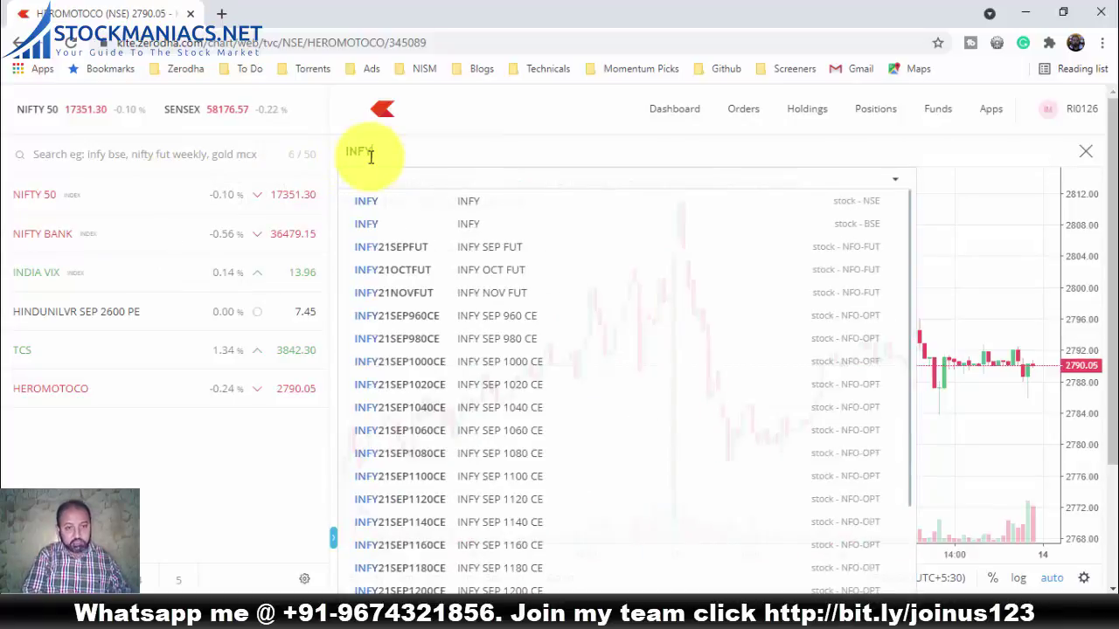
click(370, 208)
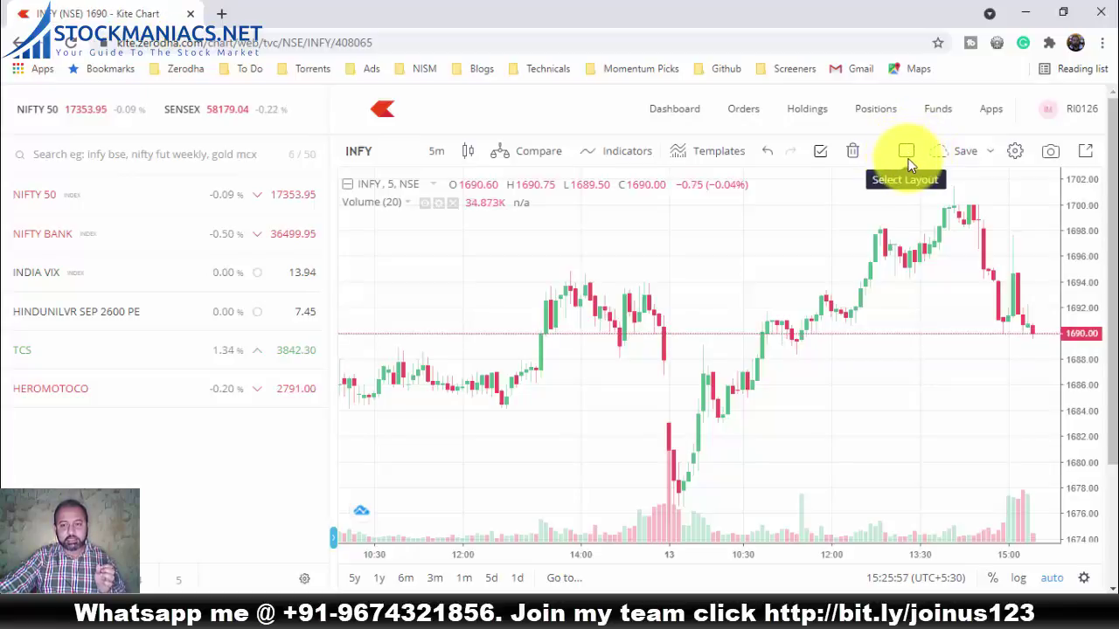
Sync Interval, Crosshair and Time but not Drawings, and choose the 4-chart grid layout.
click(905, 153)
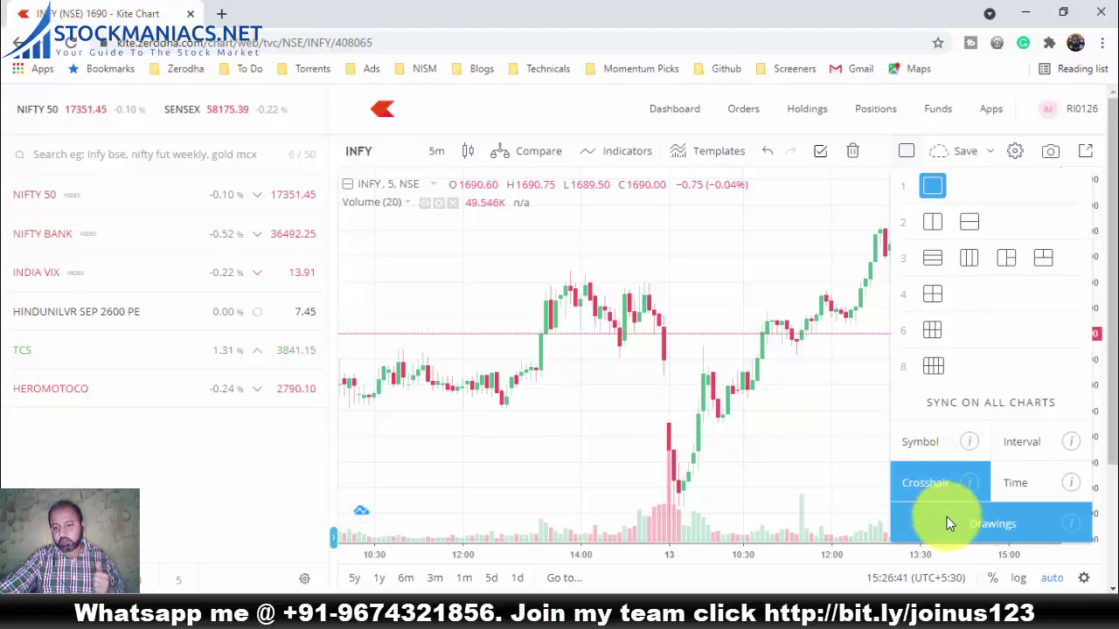
click(1014, 489)
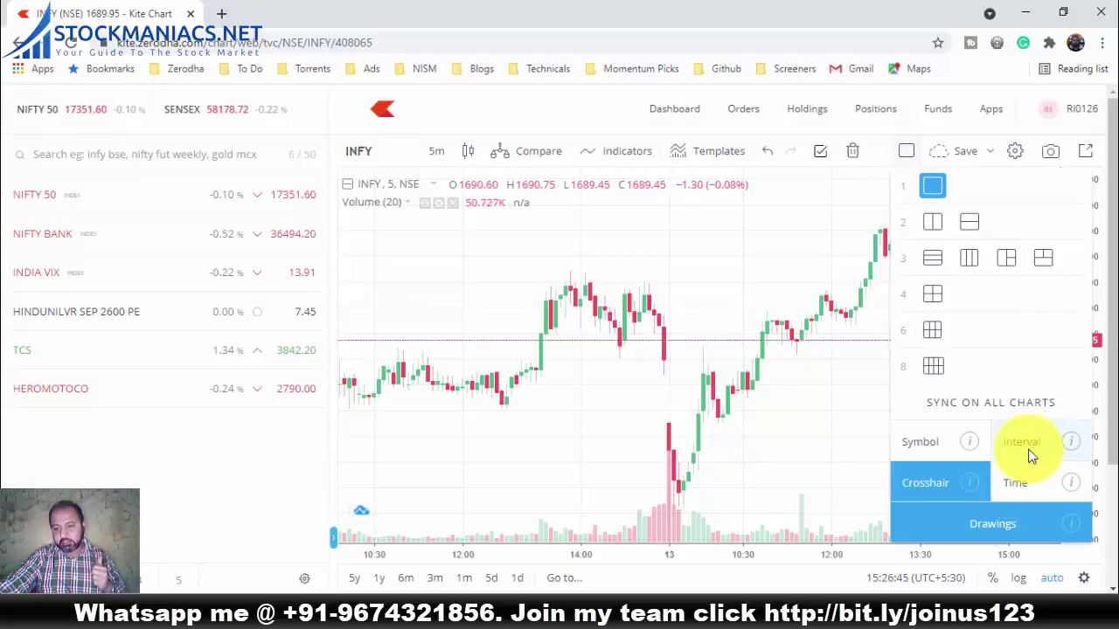
click(1005, 523)
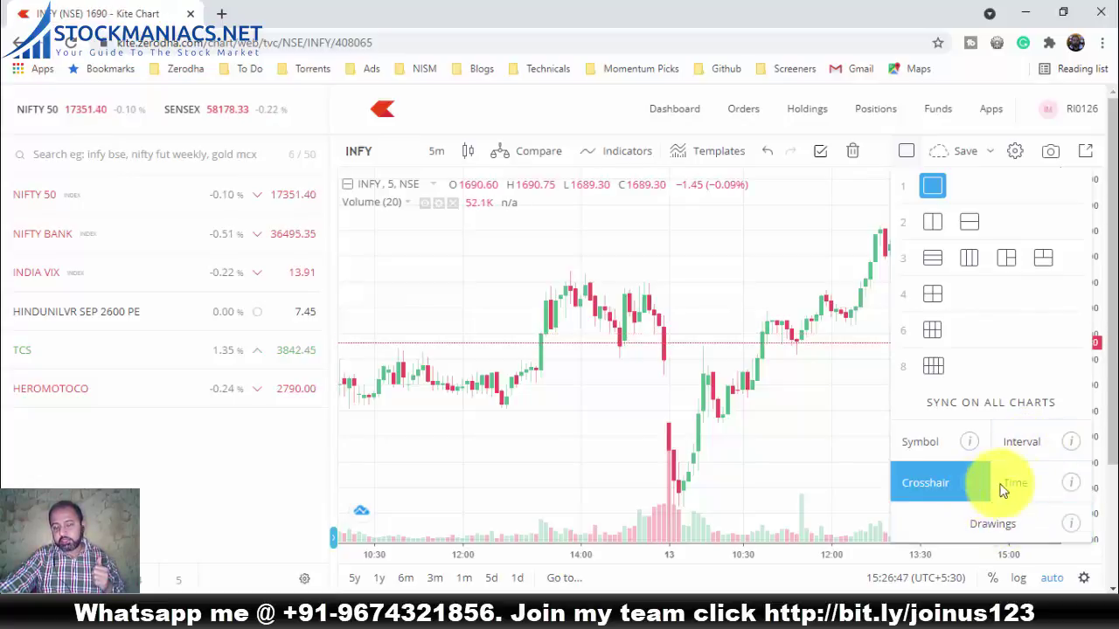
click(1025, 444)
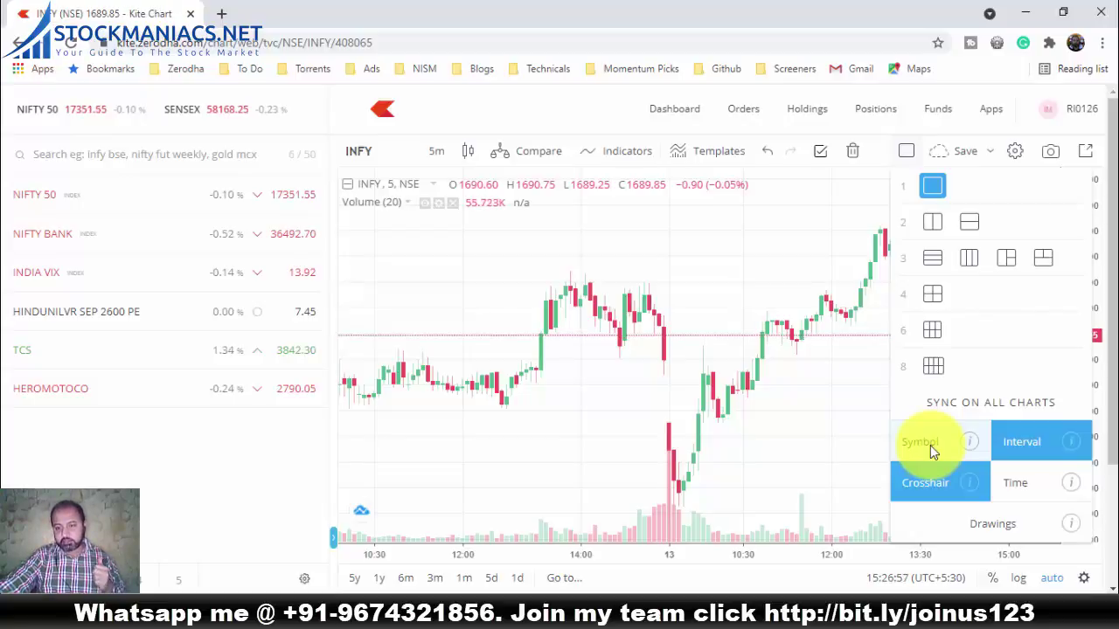
click(1007, 483)
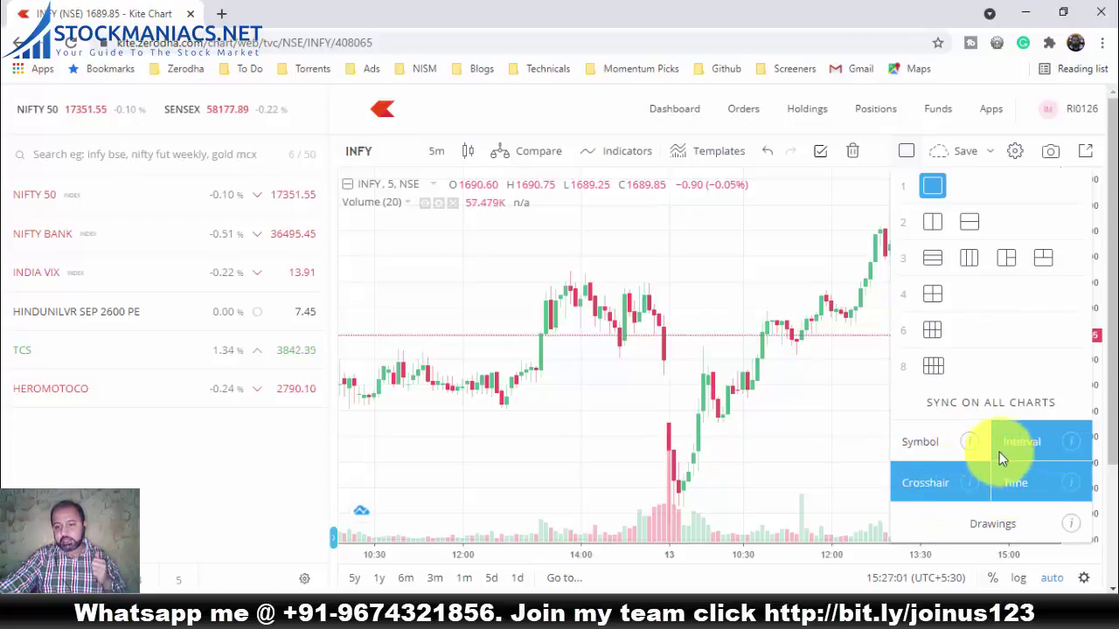
click(933, 297)
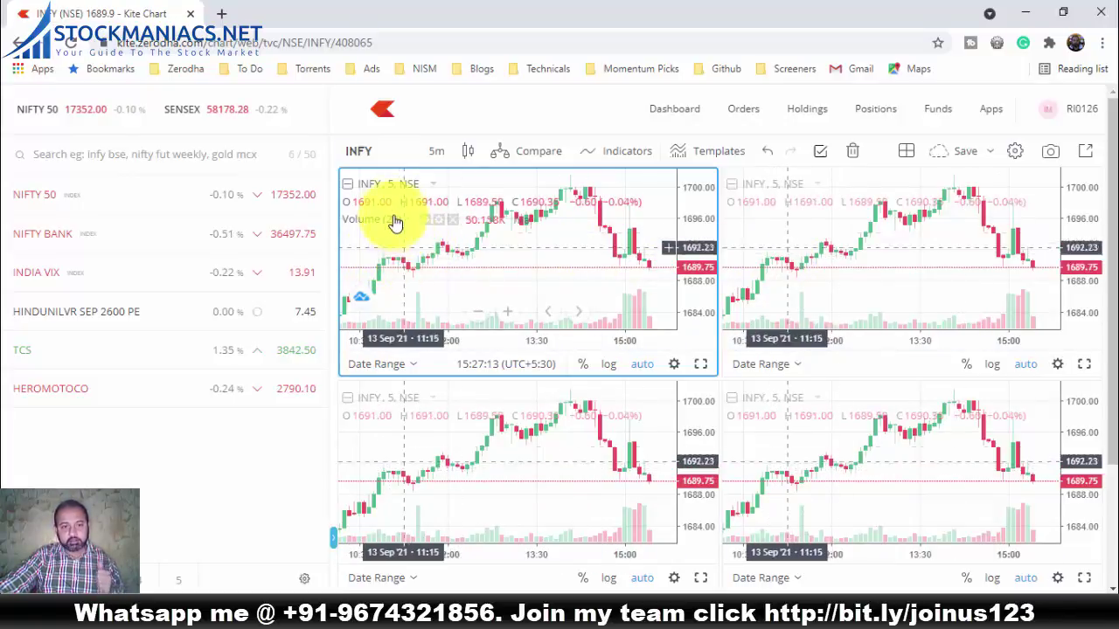
Load RELIANCE NSE into the top-right pane and HEROMOTOCO NSE into the bottom-left pane.
click(770, 242)
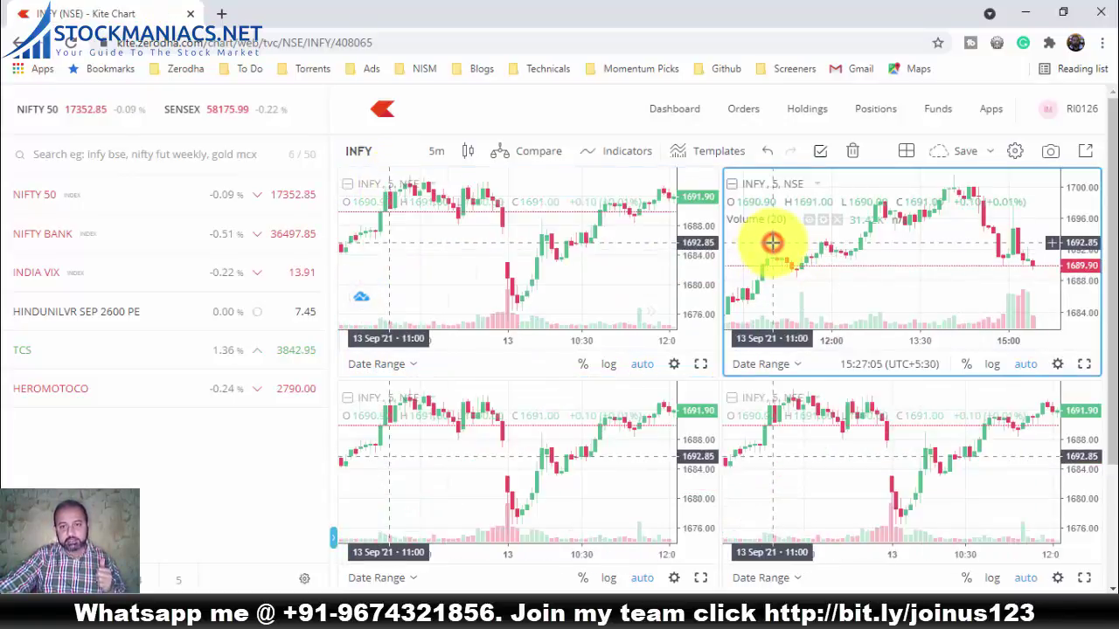
click(389, 153)
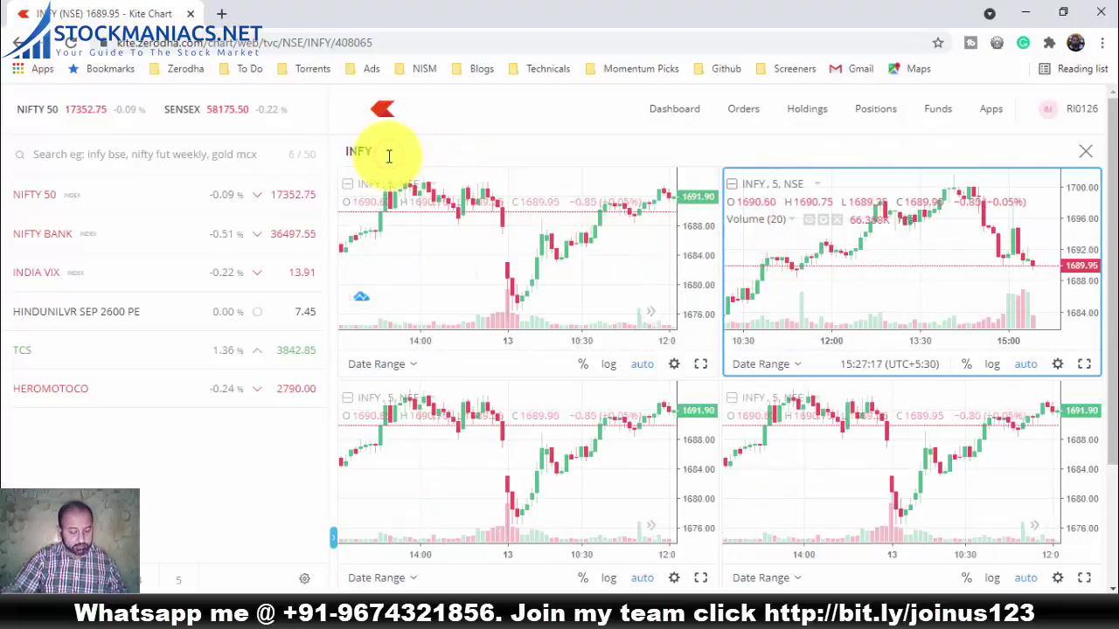
text(R)
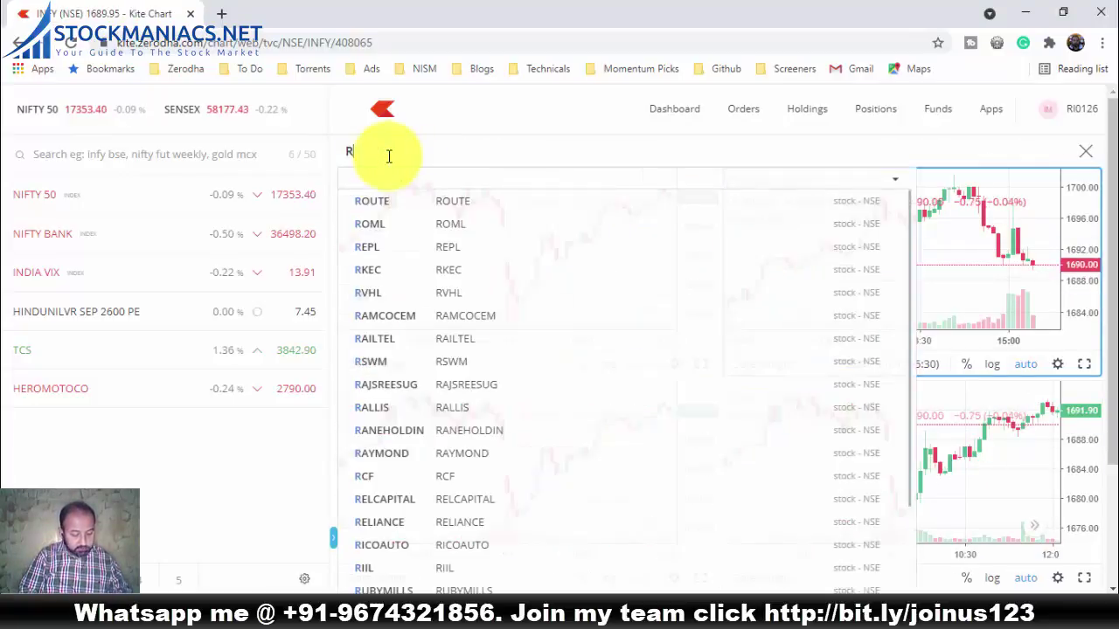
text(ELIANC)
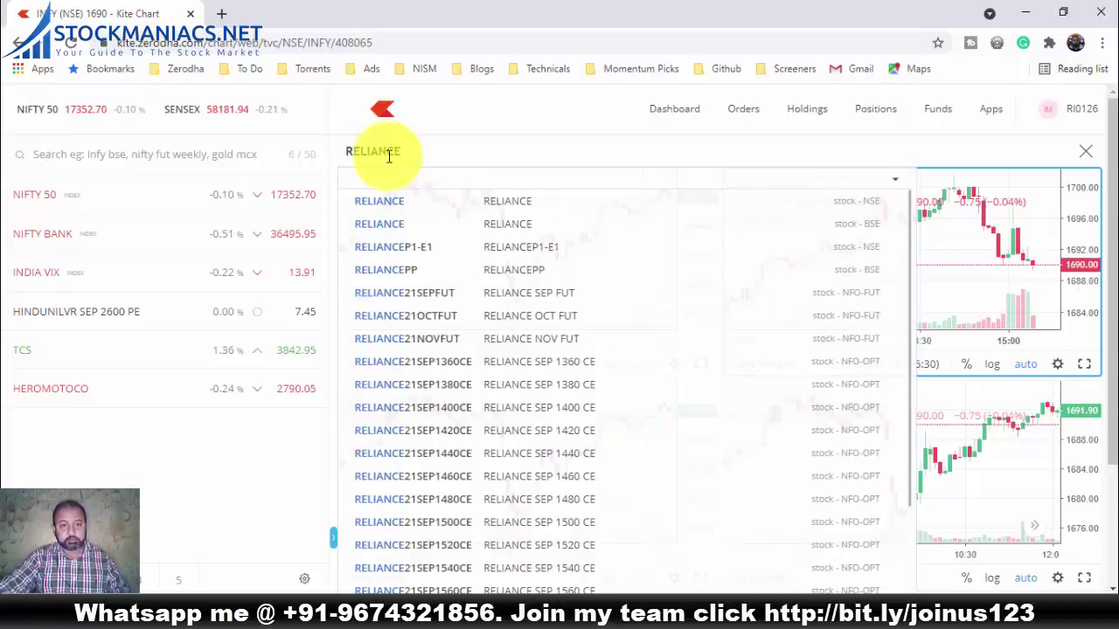
text(E)
click(399, 201)
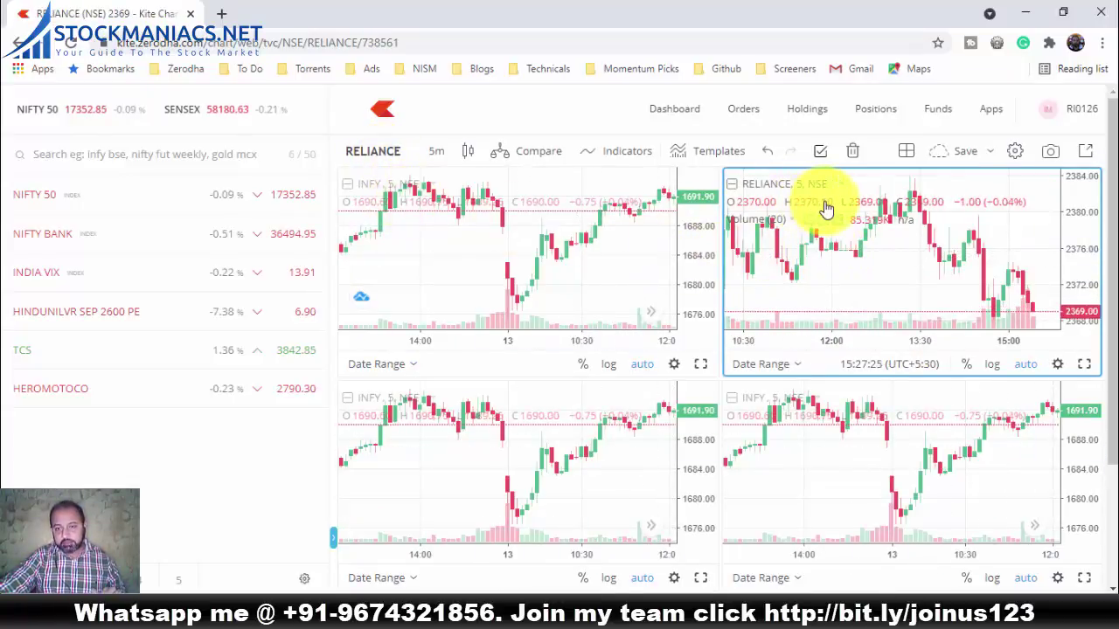
click(443, 460)
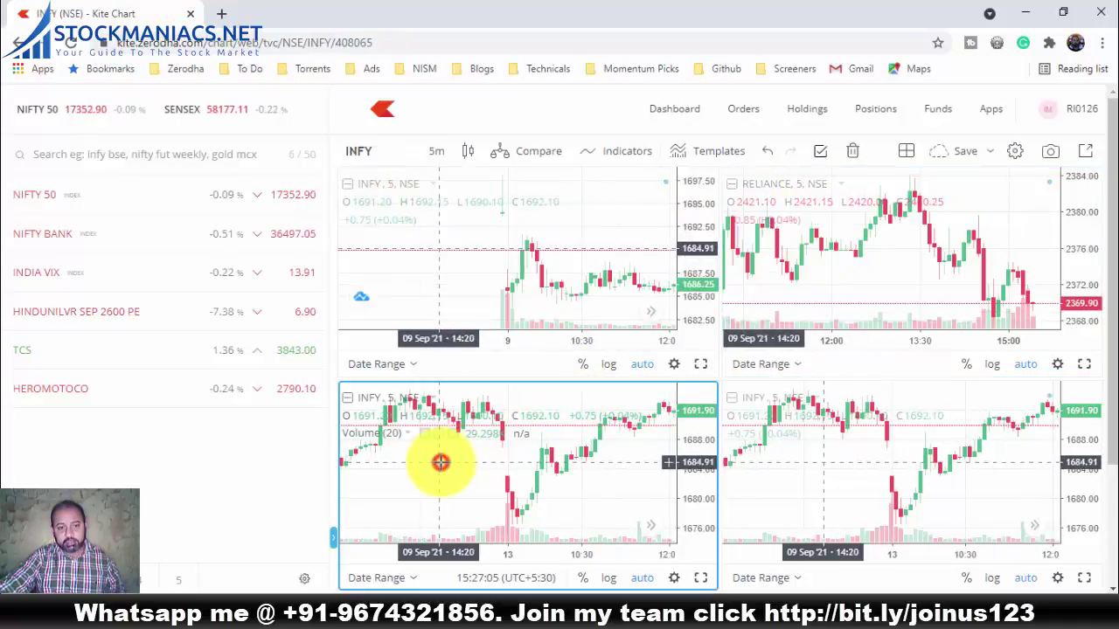
click(381, 153)
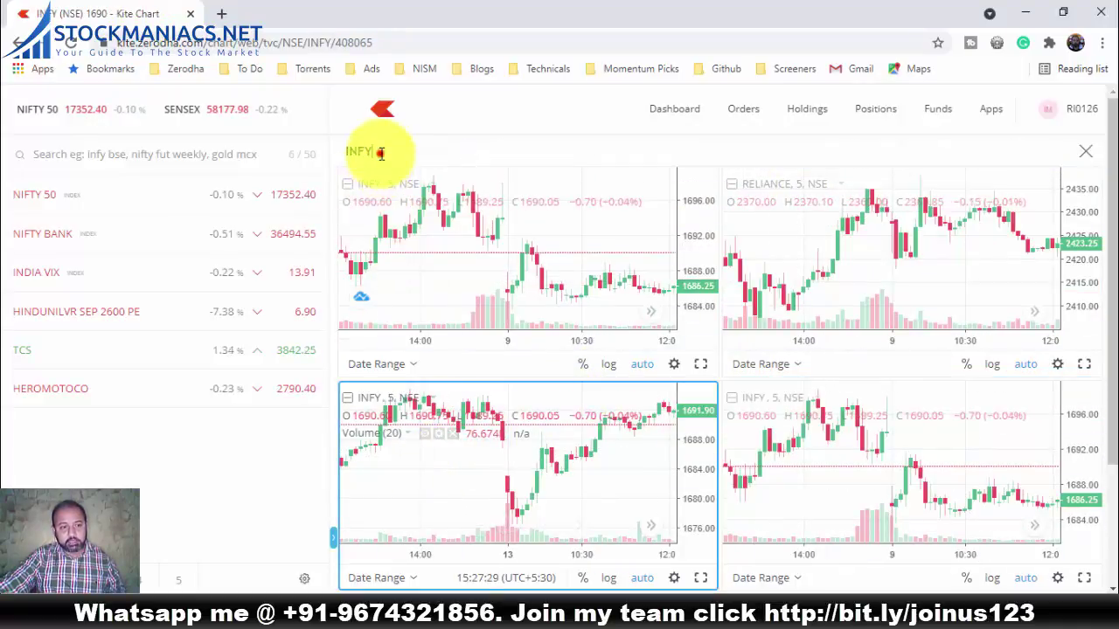
text(HERO)
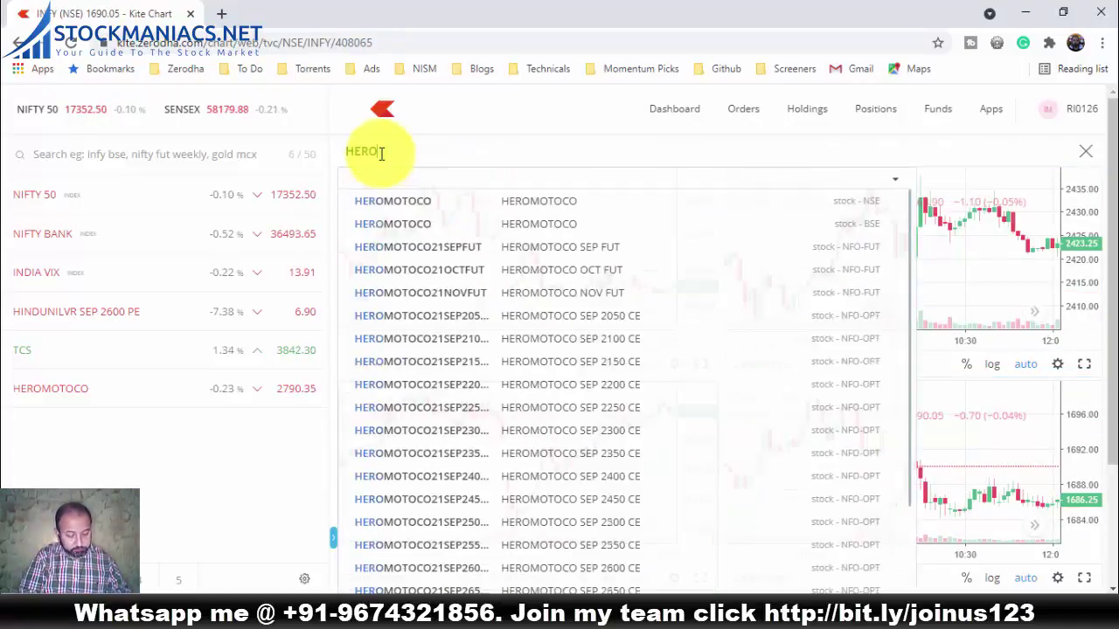
text(MO)
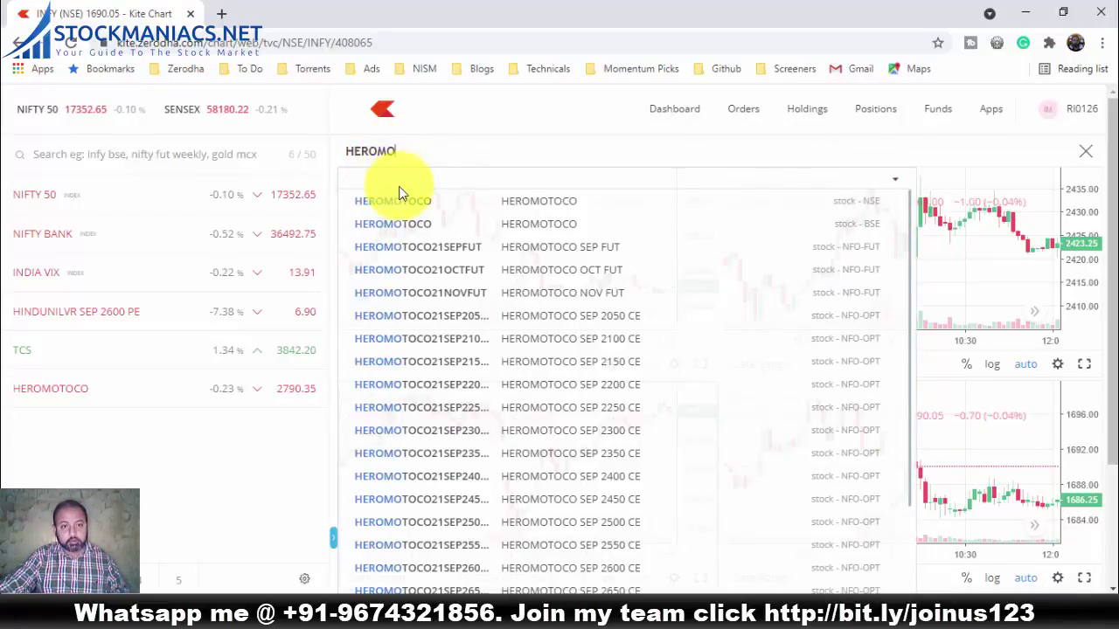
text(TO)
click(399, 201)
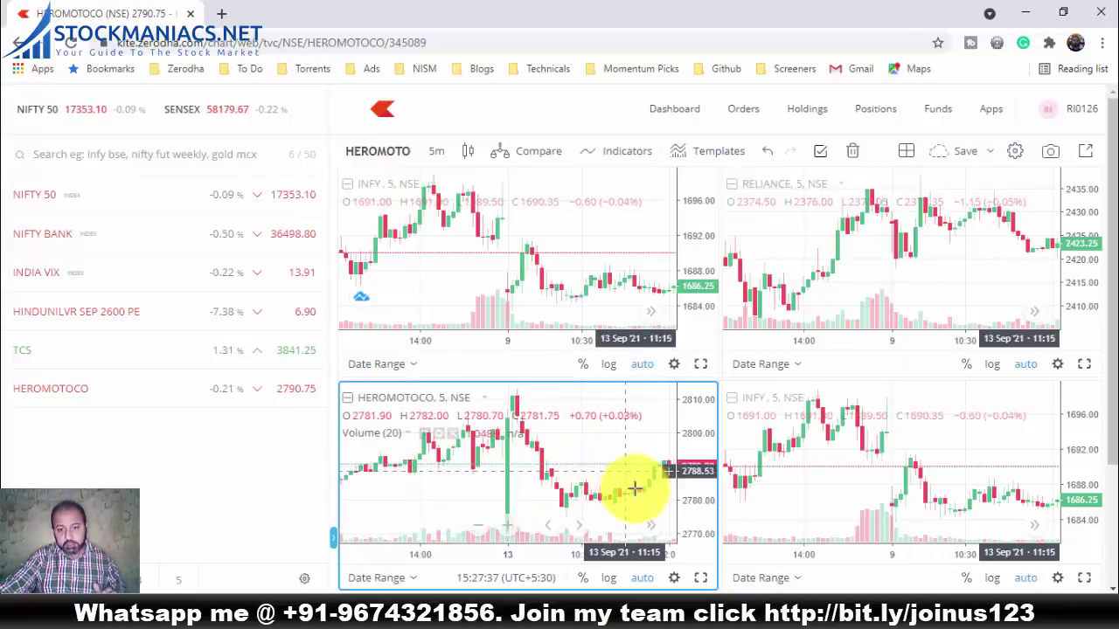
Load SUNPHARMA NSE into the bottom-right pane.
click(827, 475)
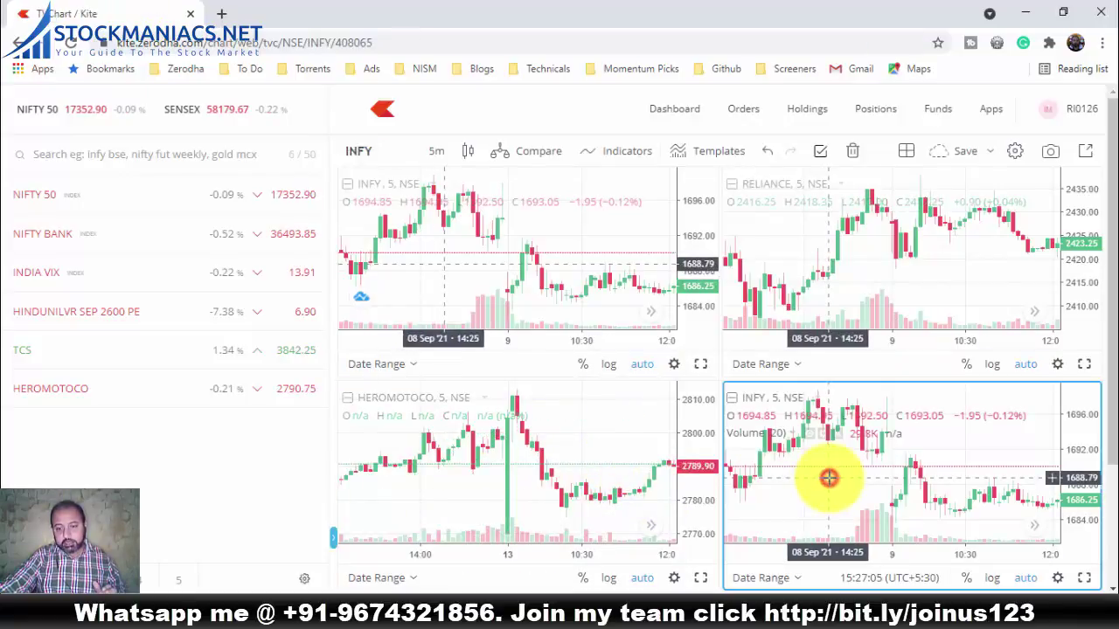
click(379, 156)
text(SU)
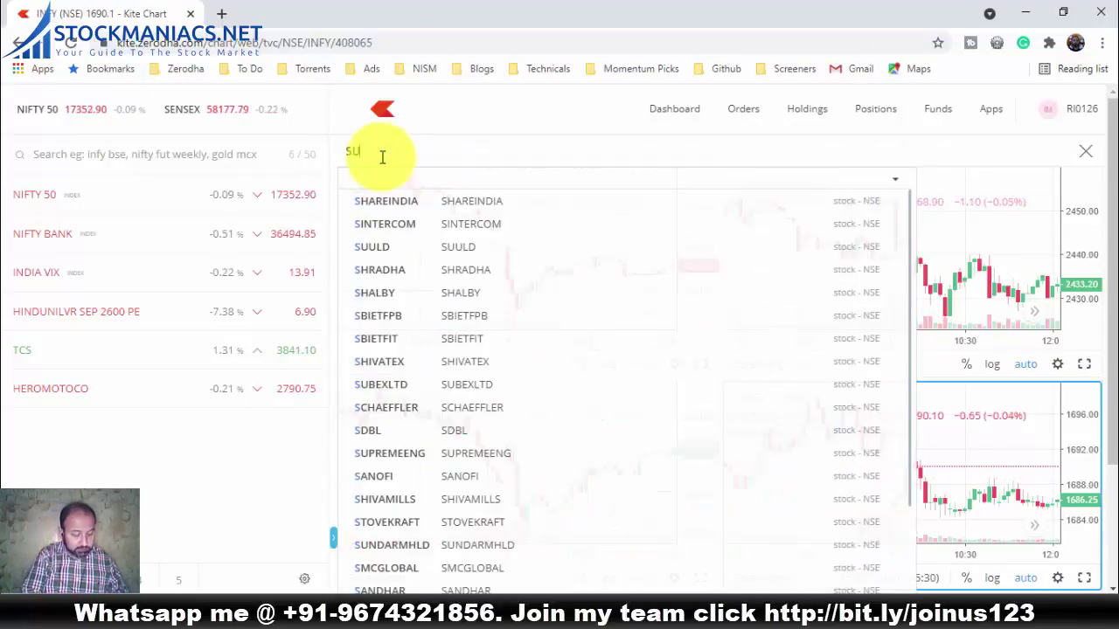
text(NPHA)
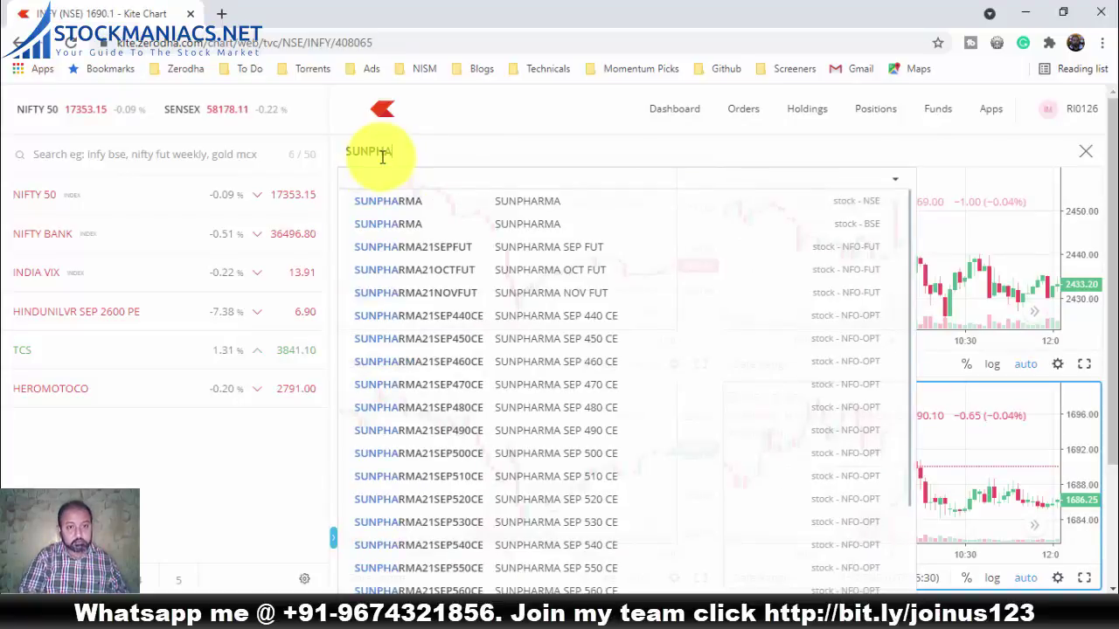
click(404, 202)
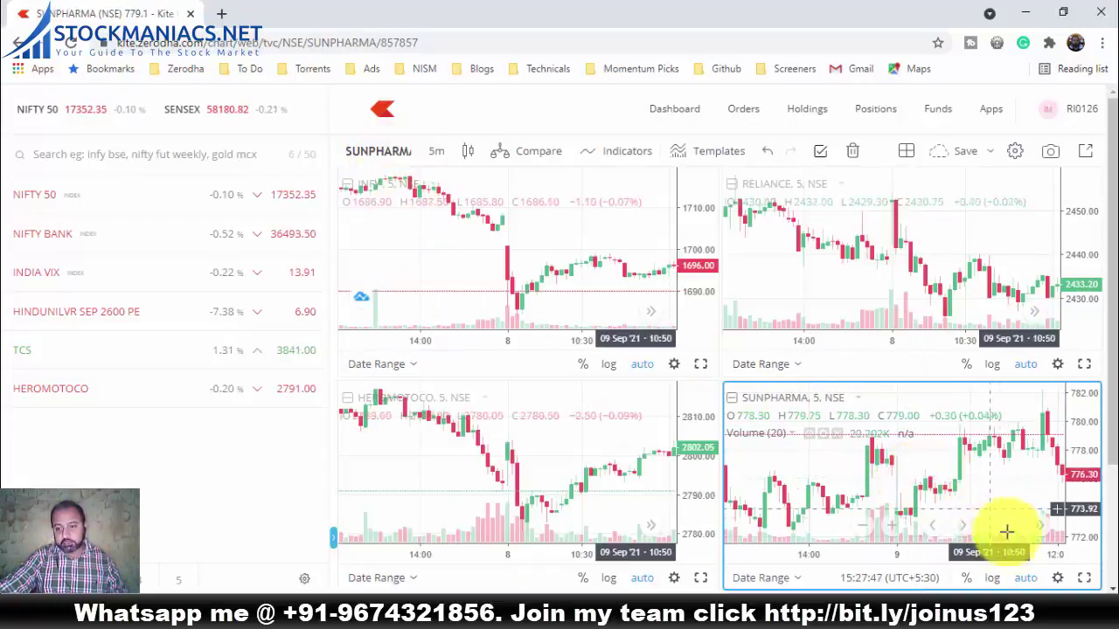
Jump the SUNPHARMA, RELIANCE and INFY panes to their latest bars.
click(1039, 523)
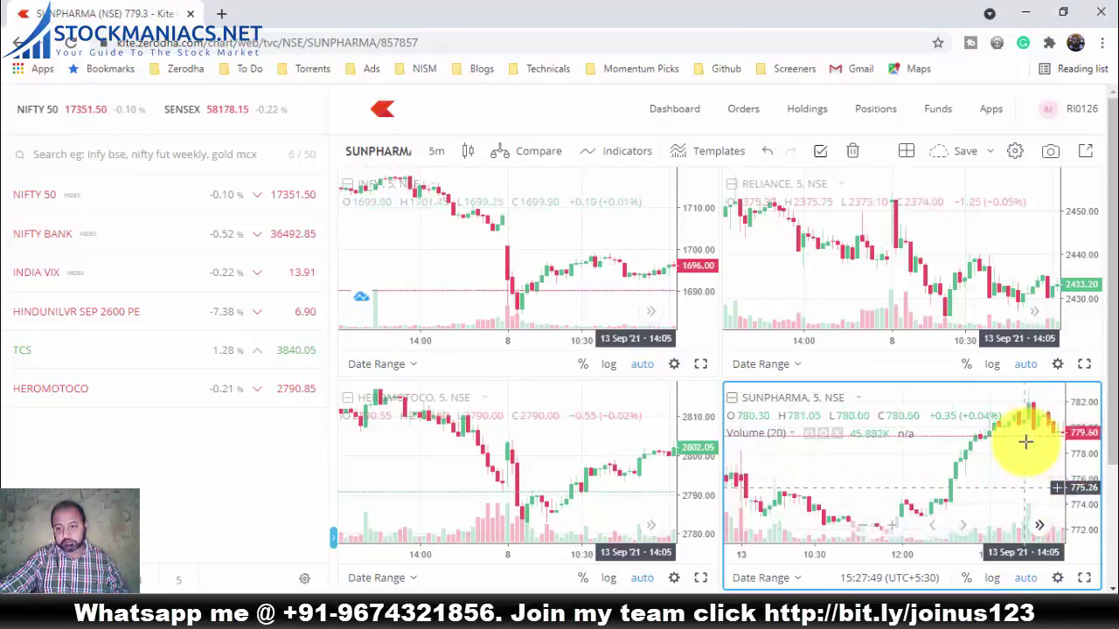
click(1034, 312)
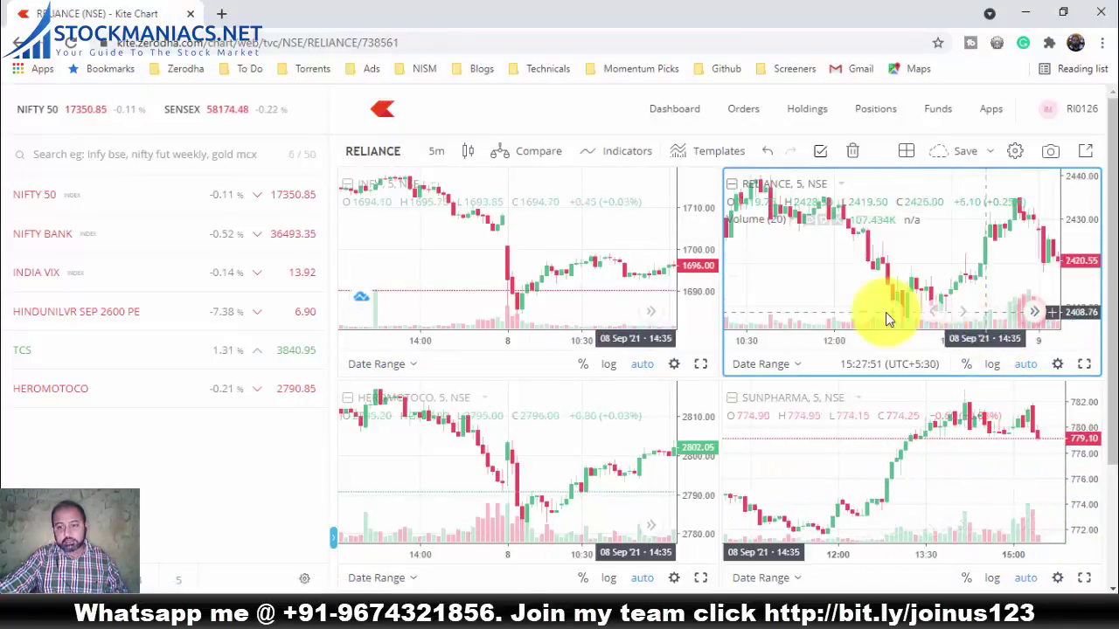
click(650, 314)
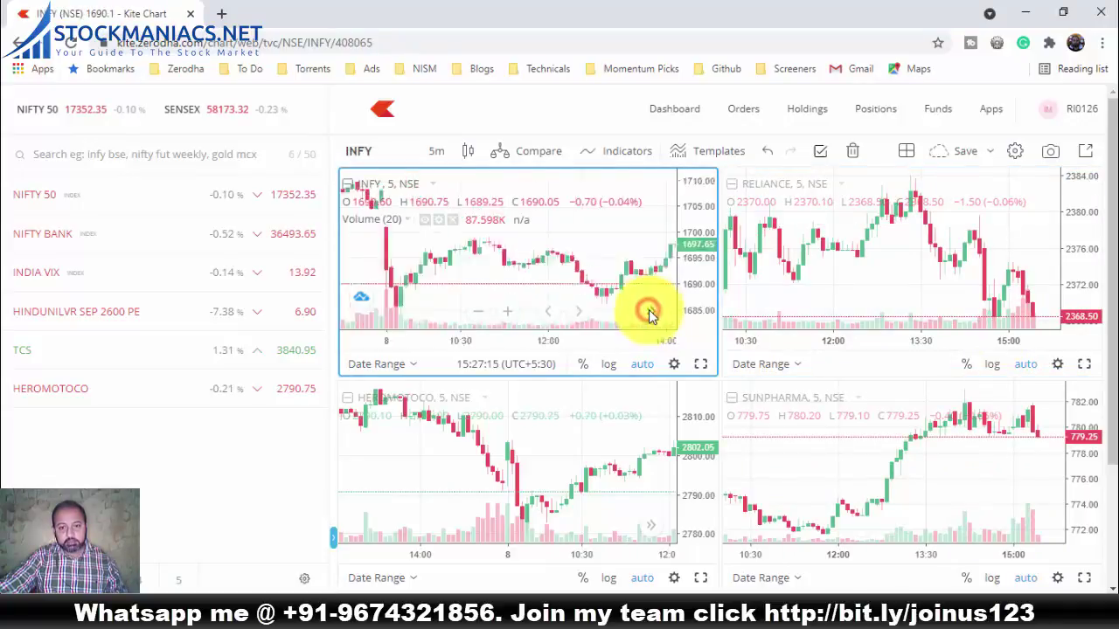
click(648, 529)
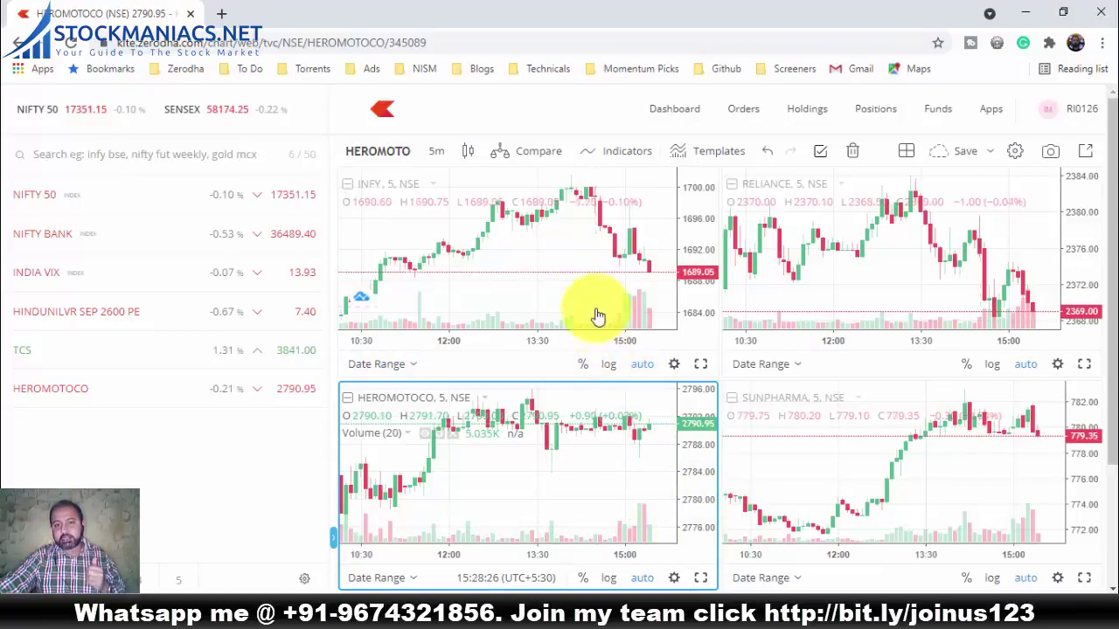
click(506, 271)
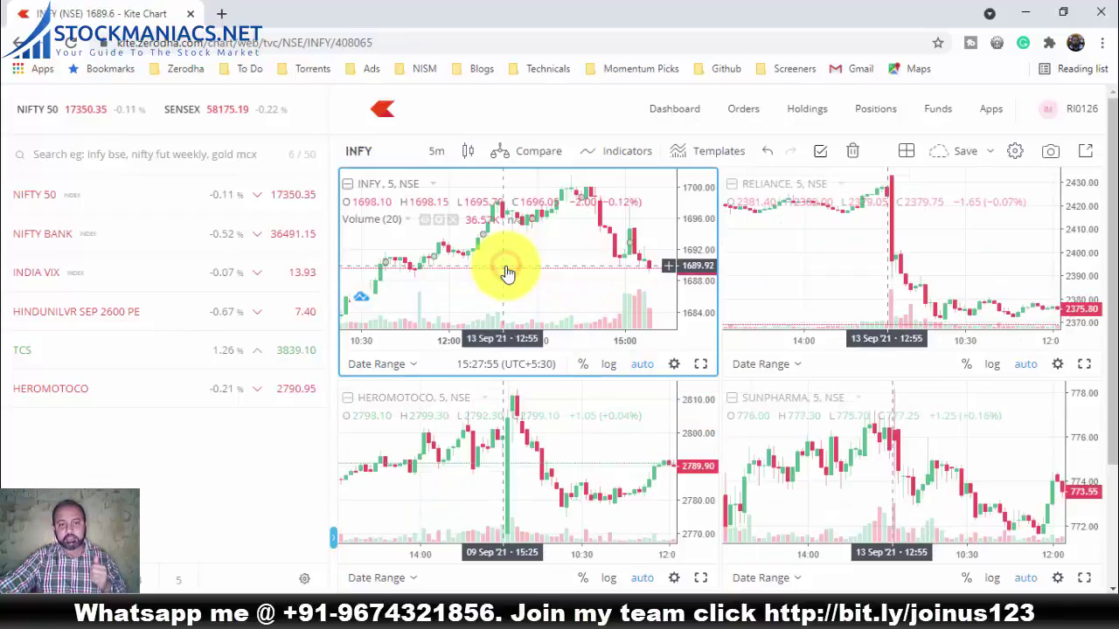
Add the SuperTrend (10, 3) indicator to the INFY chart.
click(612, 156)
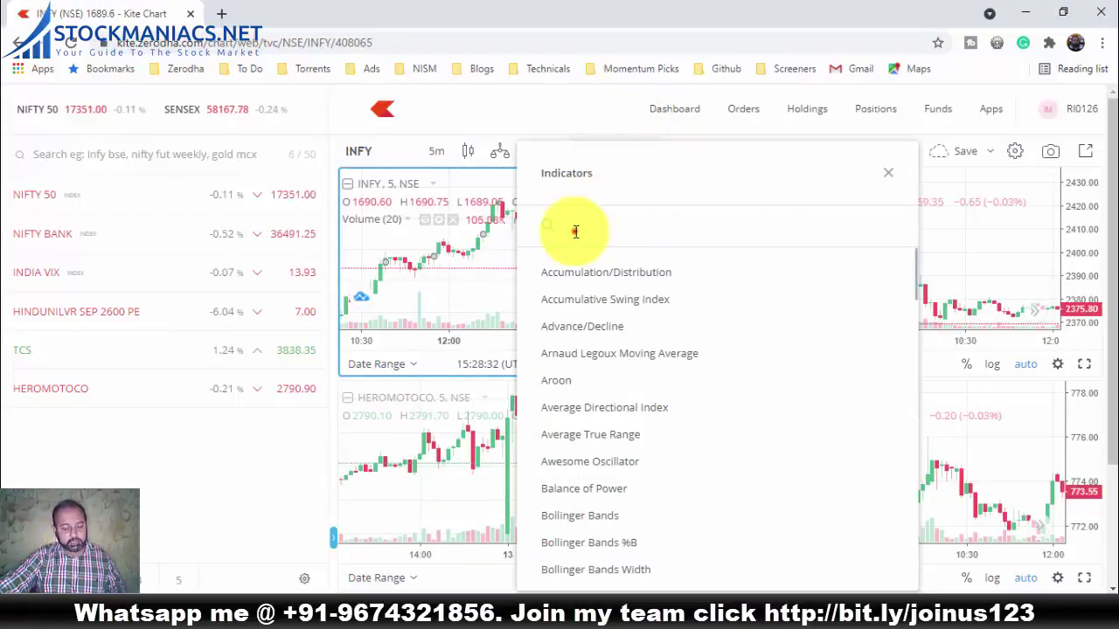
text(sup)
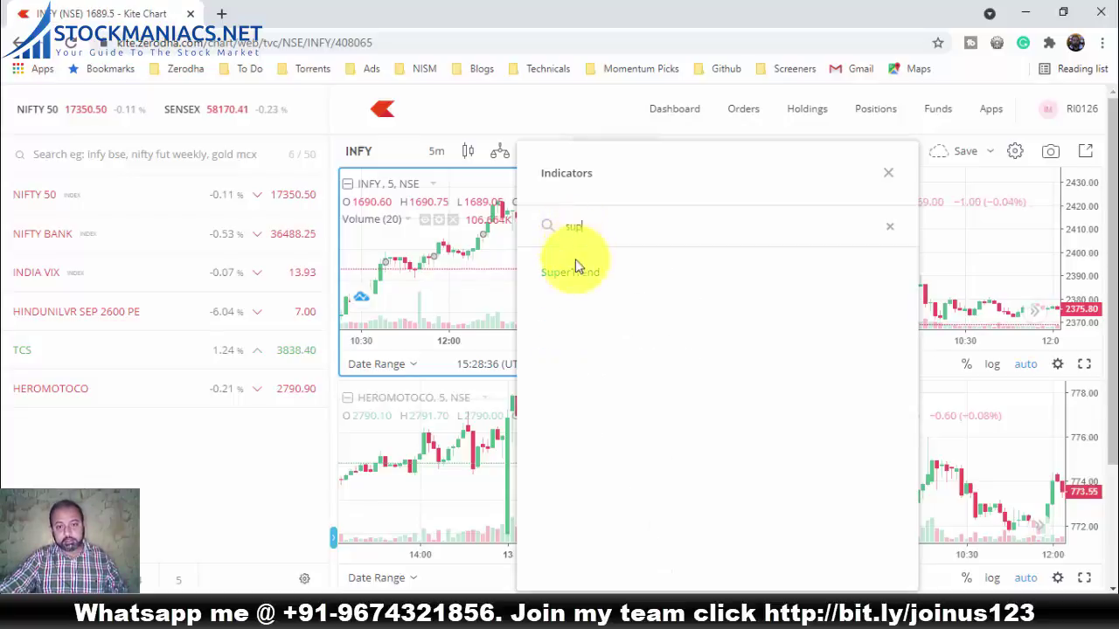
click(574, 269)
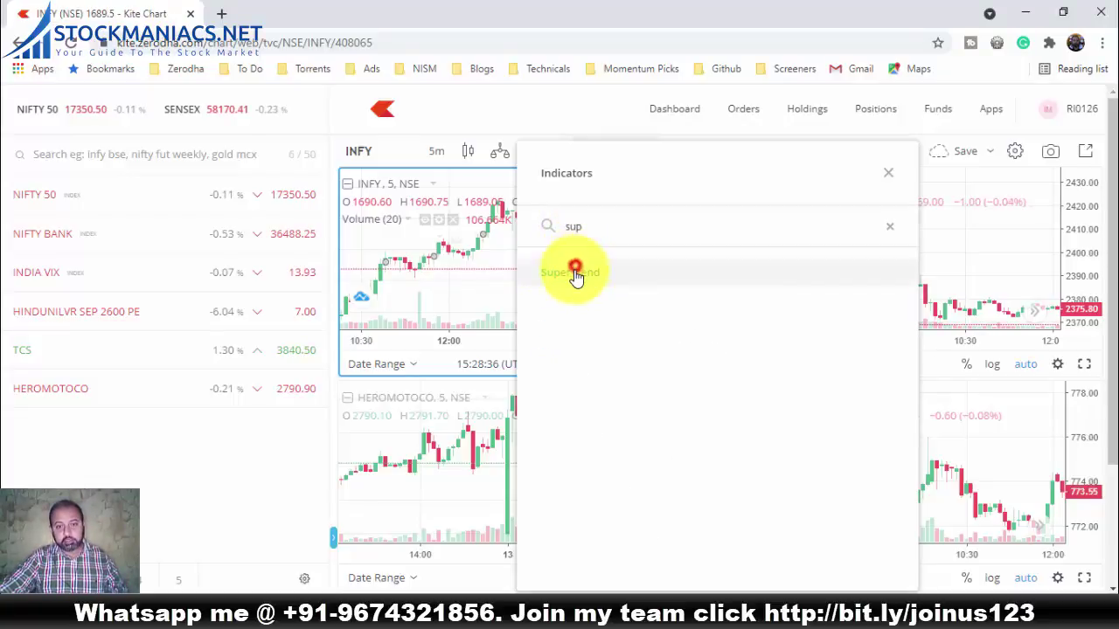
click(891, 175)
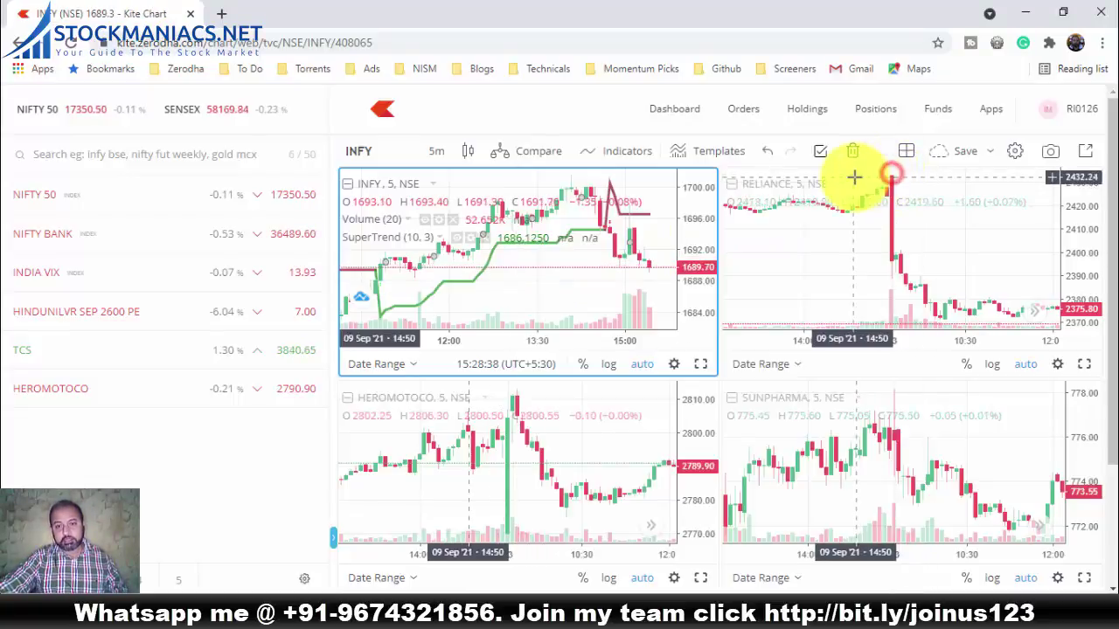
Add the SuperTrend (10, 3) indicator to the RELIANCE chart.
click(832, 249)
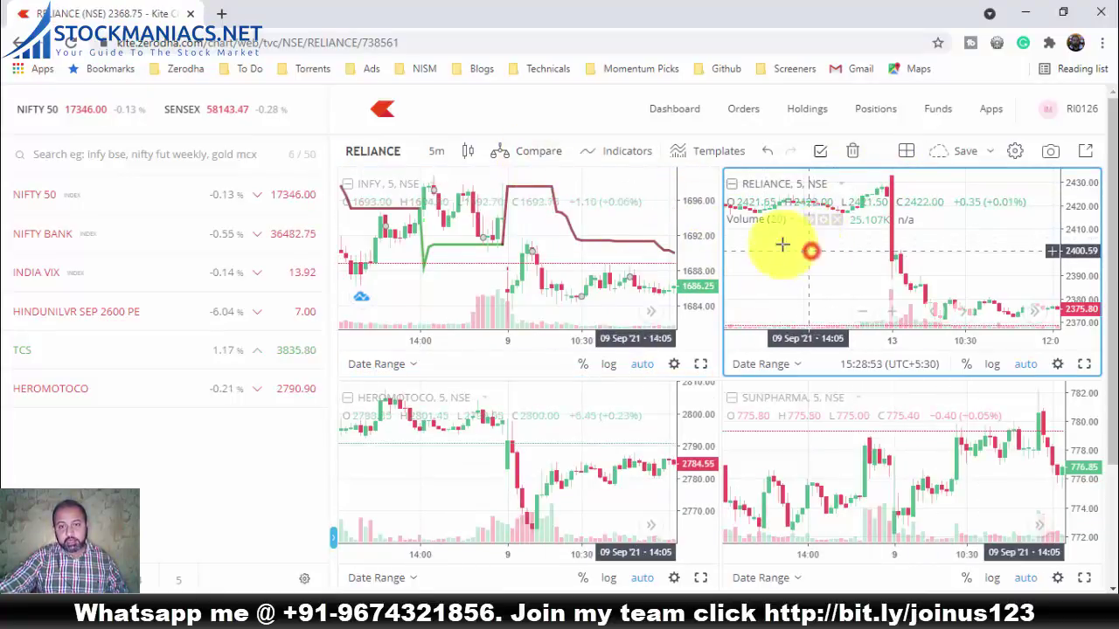
click(614, 150)
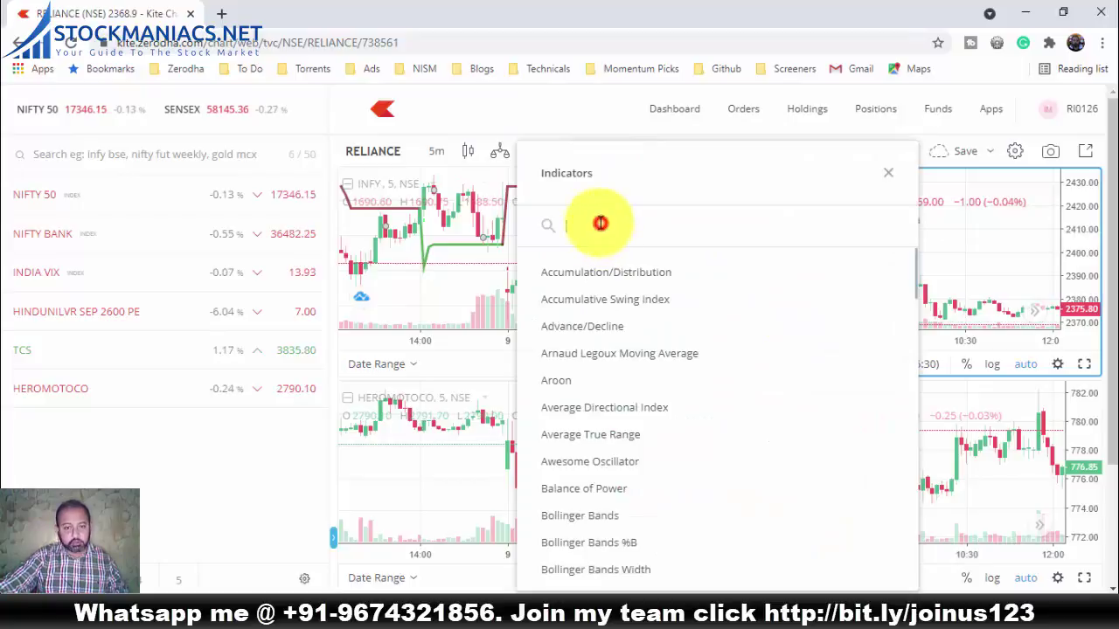
text(super)
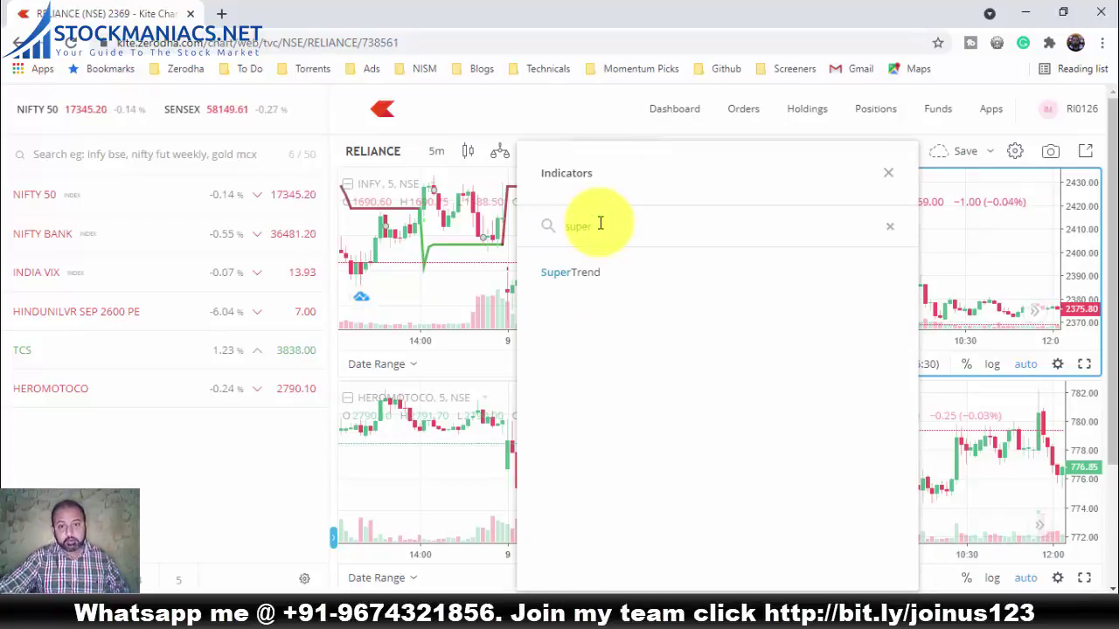
click(589, 270)
click(888, 172)
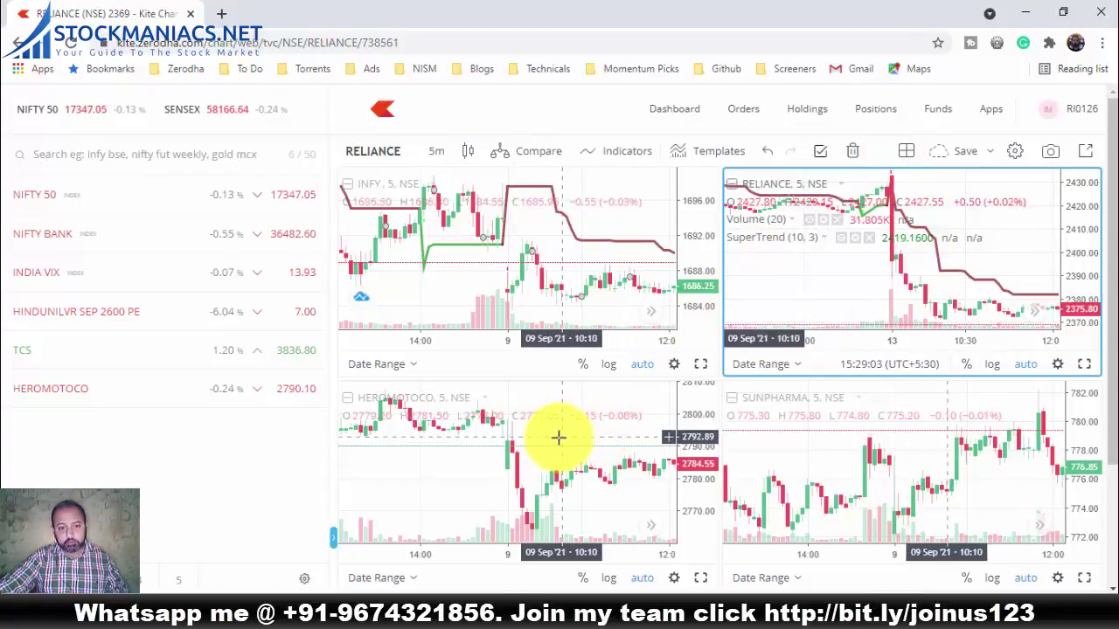
click(558, 437)
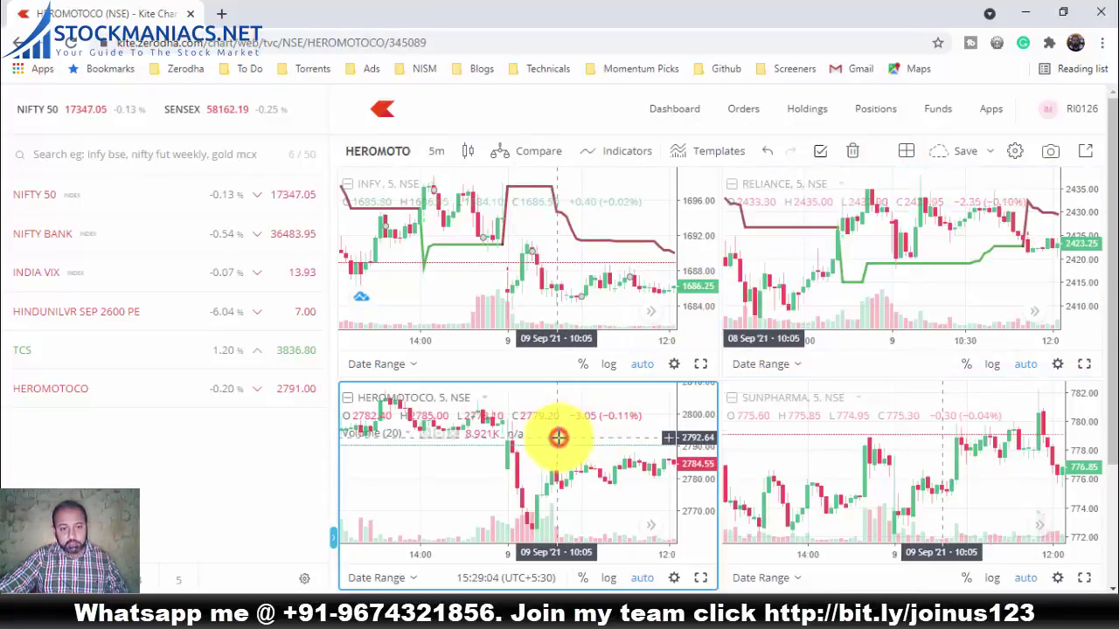
Add the SuperTrend indicator to the HEROMOTOCO chart.
click(604, 147)
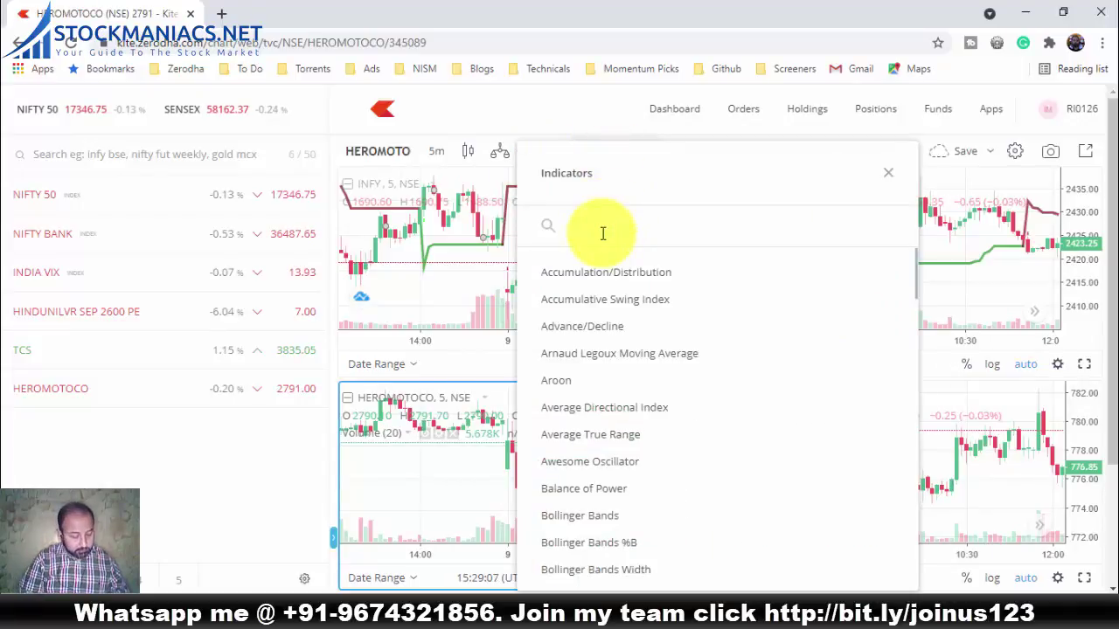
text(supe)
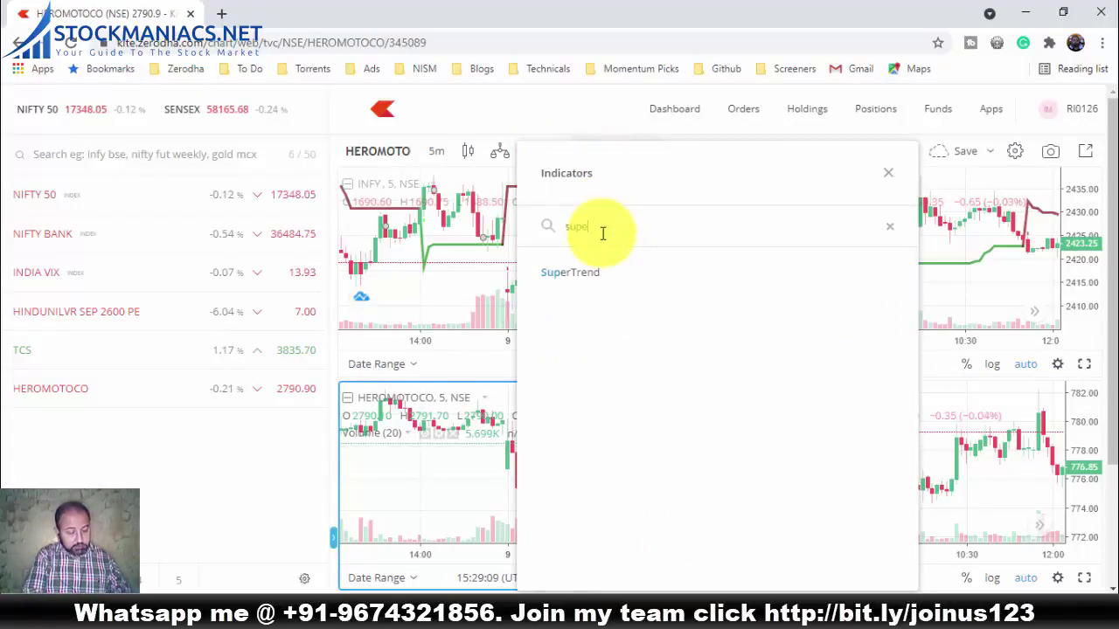
text(r)
click(577, 274)
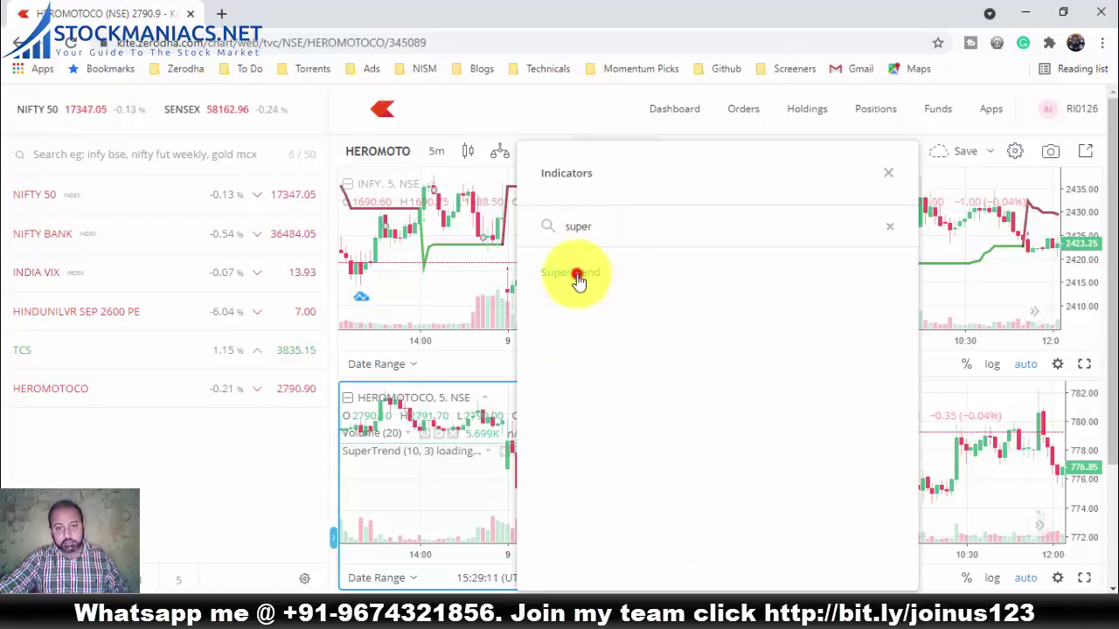
click(947, 404)
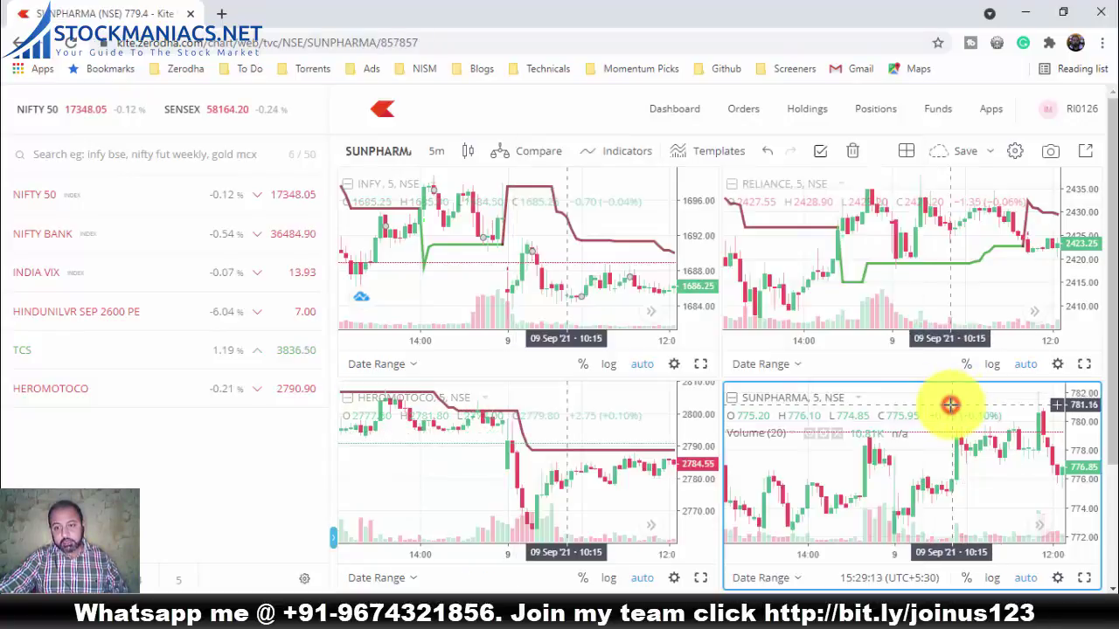
Add the SuperTrend indicator to the SUNPHARMA chart.
click(621, 155)
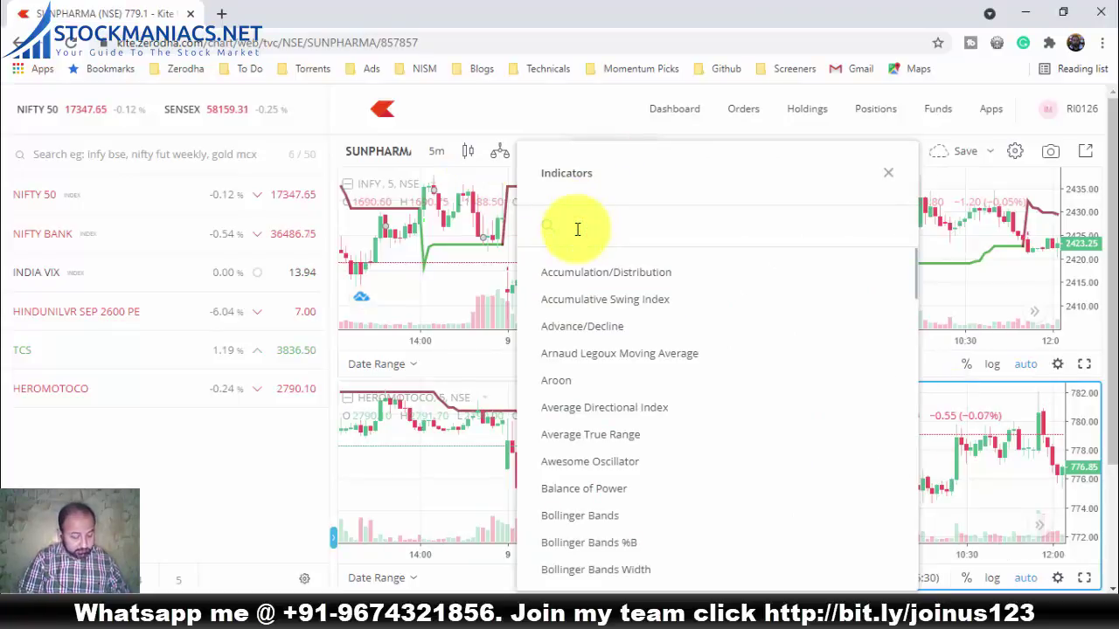
text(super)
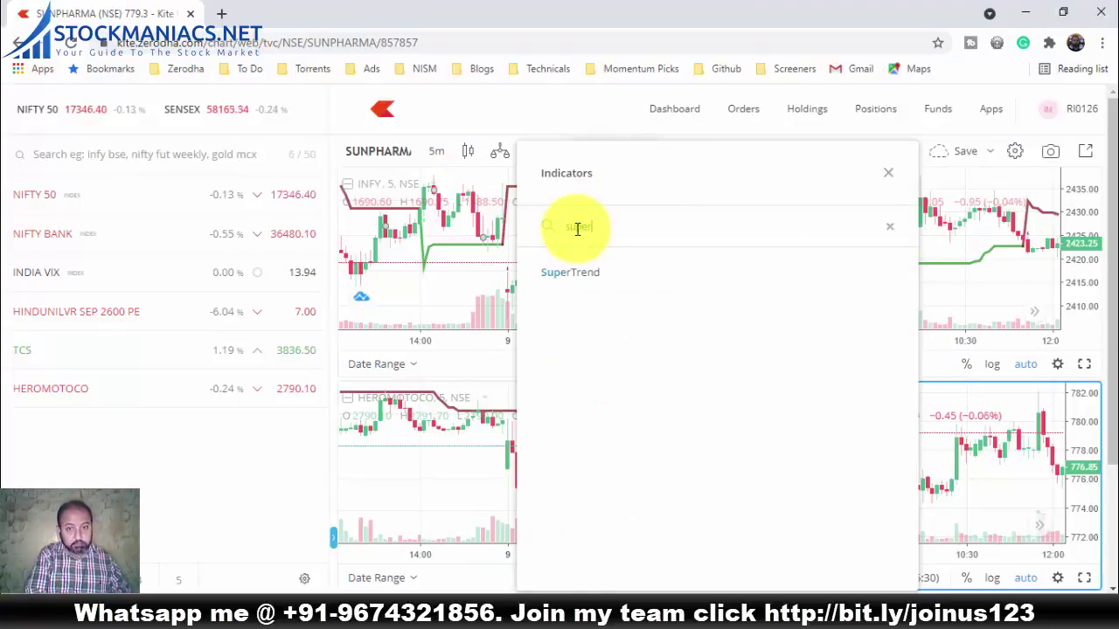
click(602, 275)
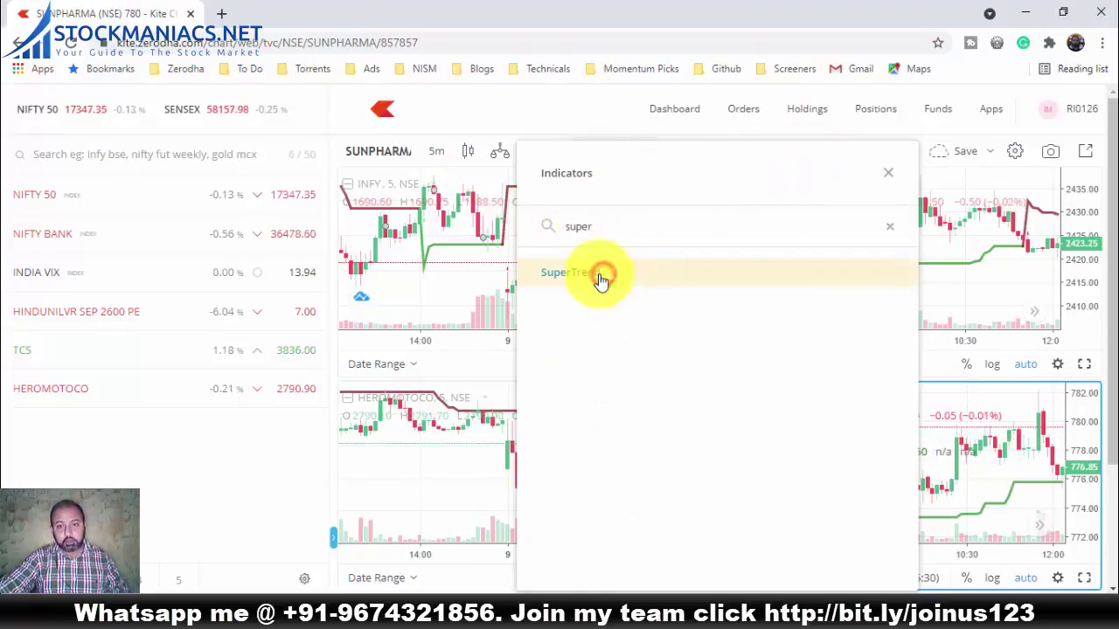
click(887, 178)
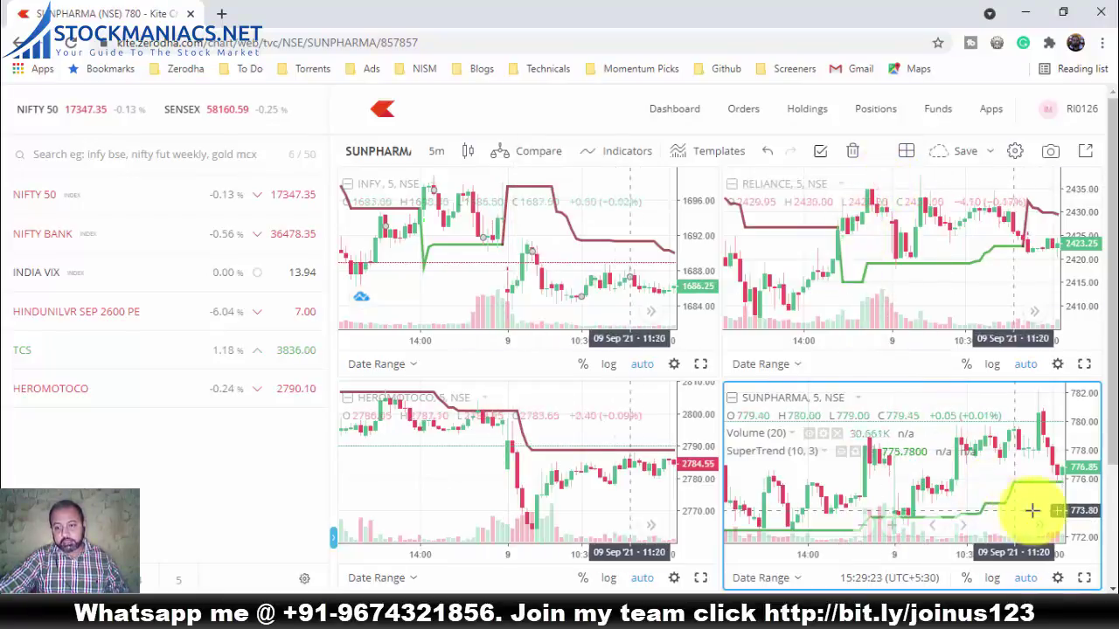
scroll(1041, 529, up, 3)
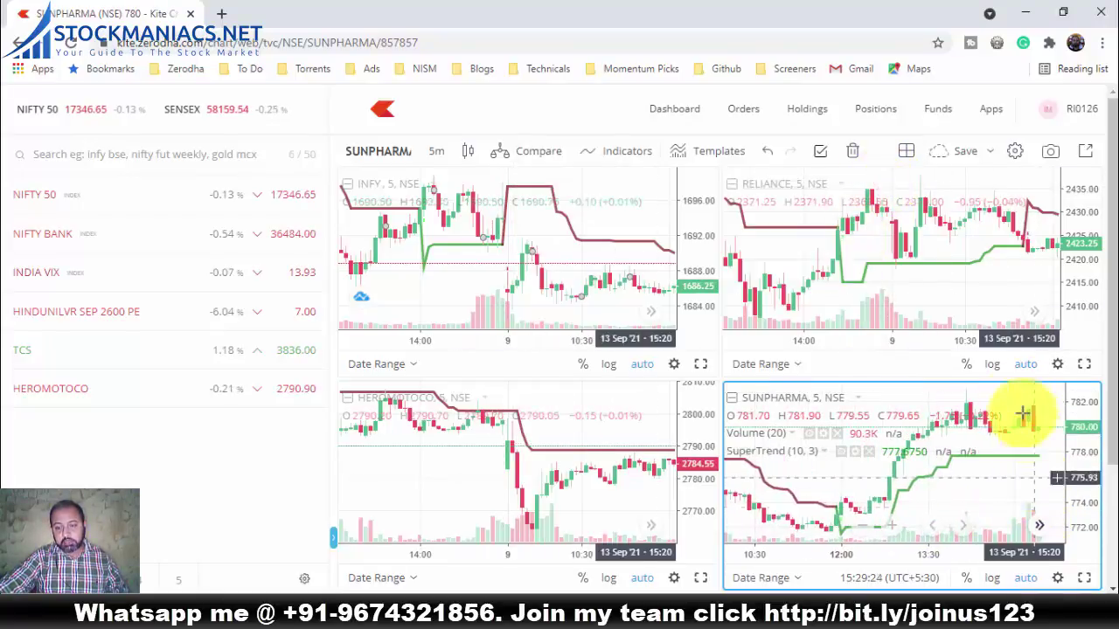
click(1029, 317)
scroll(1030, 317, up, 3)
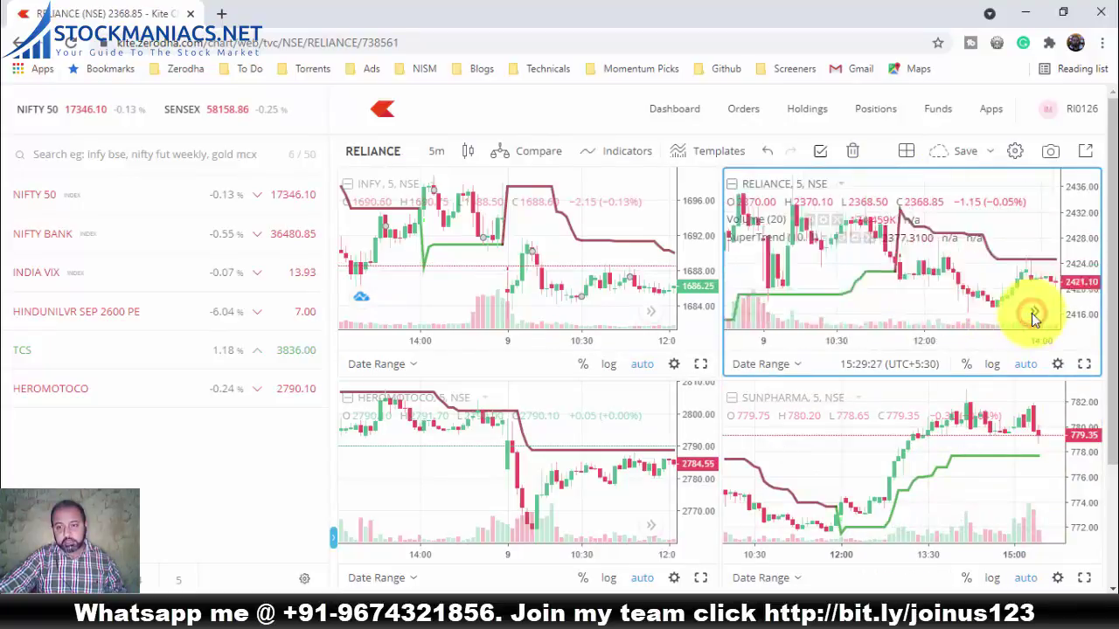
click(652, 315)
scroll(652, 315, up, 3)
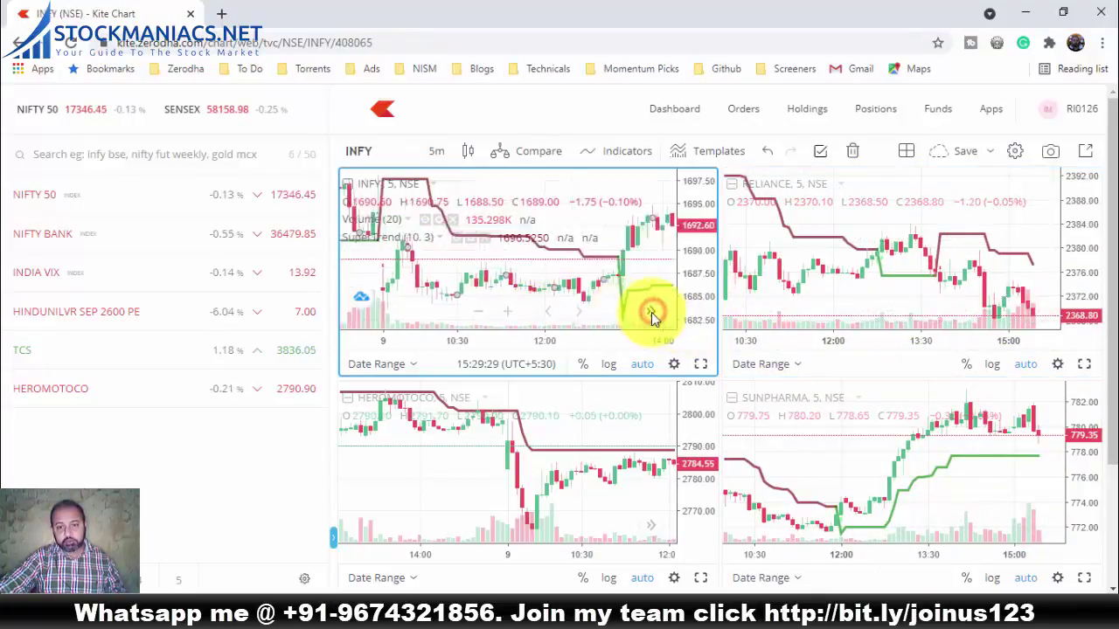
click(650, 526)
scroll(650, 526, up, 3)
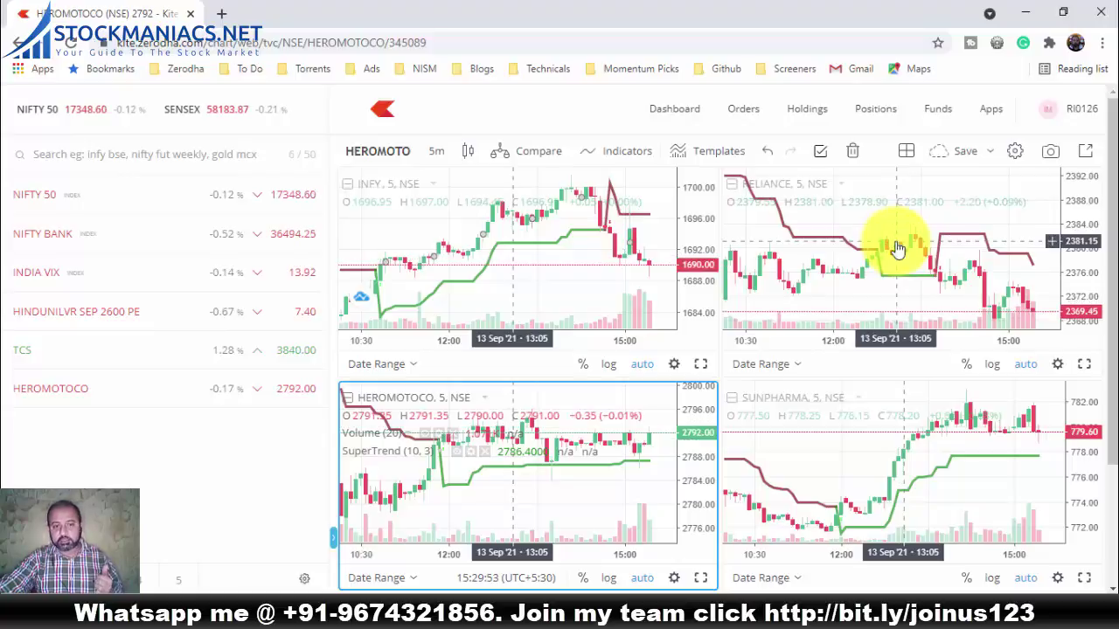
click(545, 277)
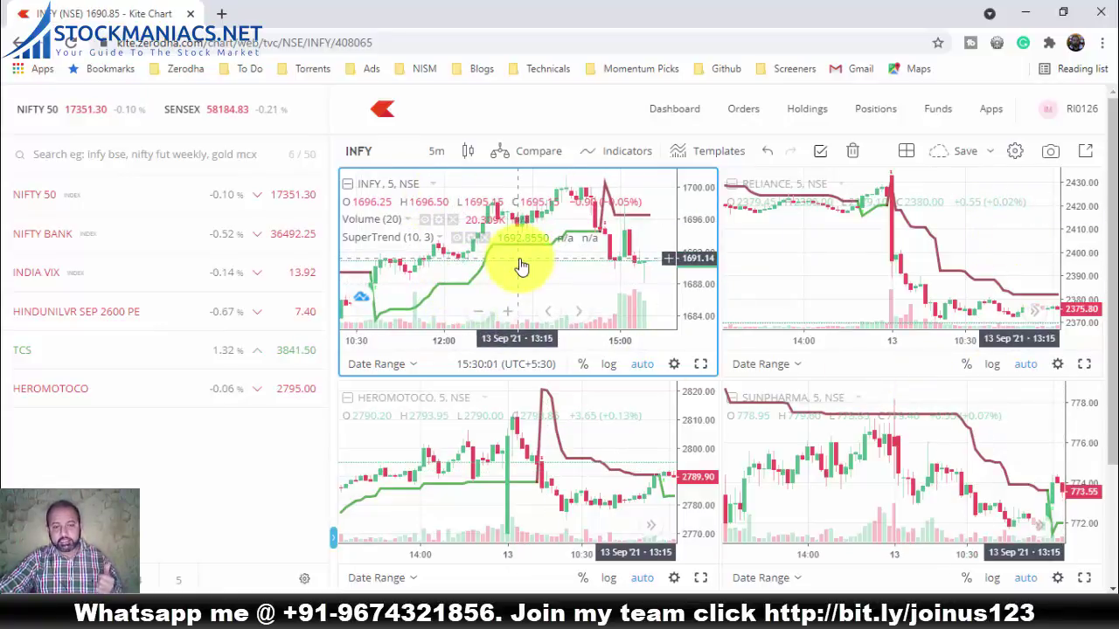
Switch the charts to the 1 day timeframe and shift the RELIANCE and SUNPHARMA date ranges.
click(435, 154)
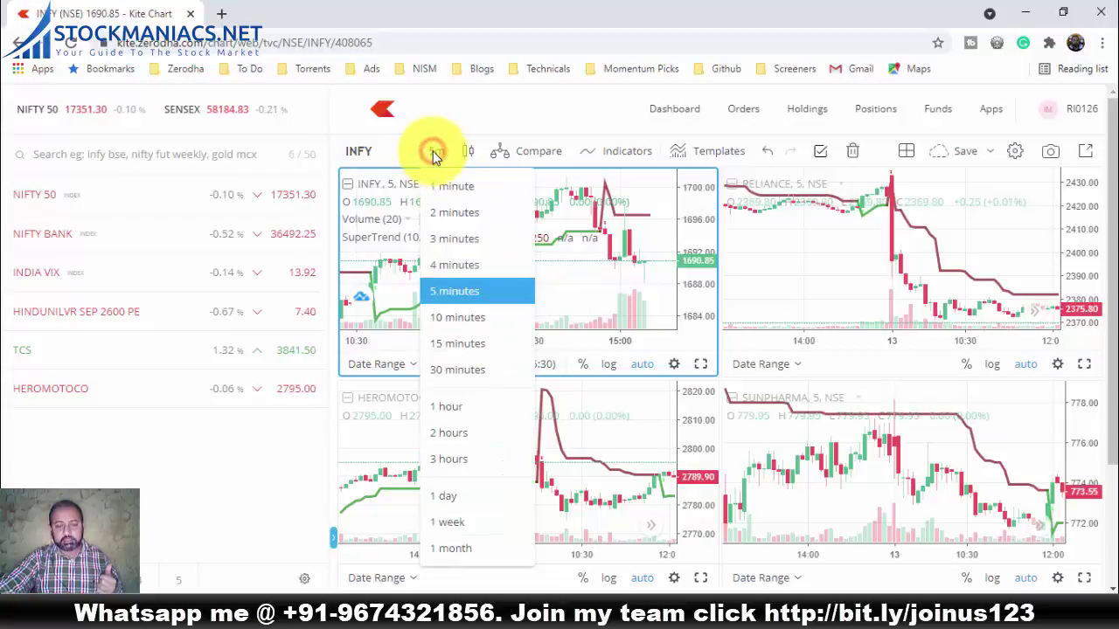
click(448, 495)
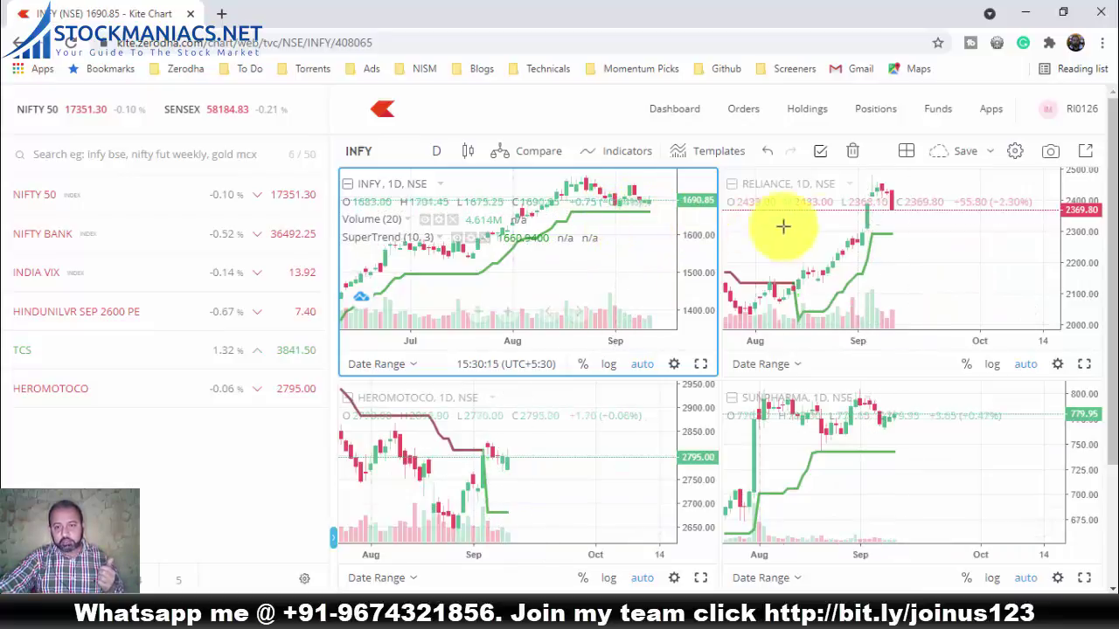
click(996, 241)
drag(1010, 242, 1031, 242)
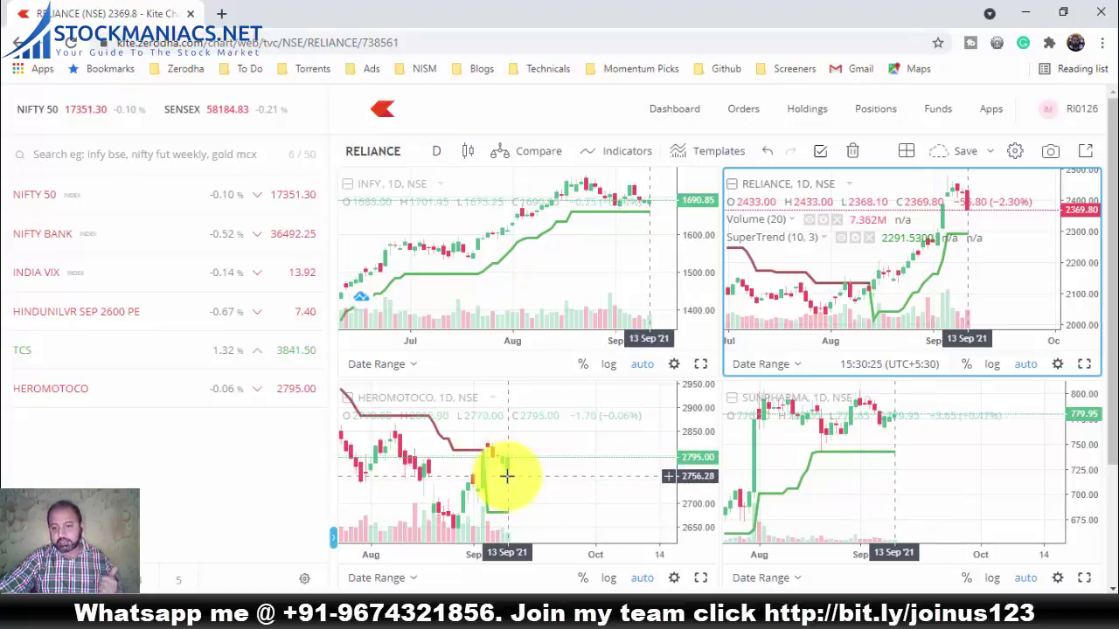
drag(870, 490, 959, 492)
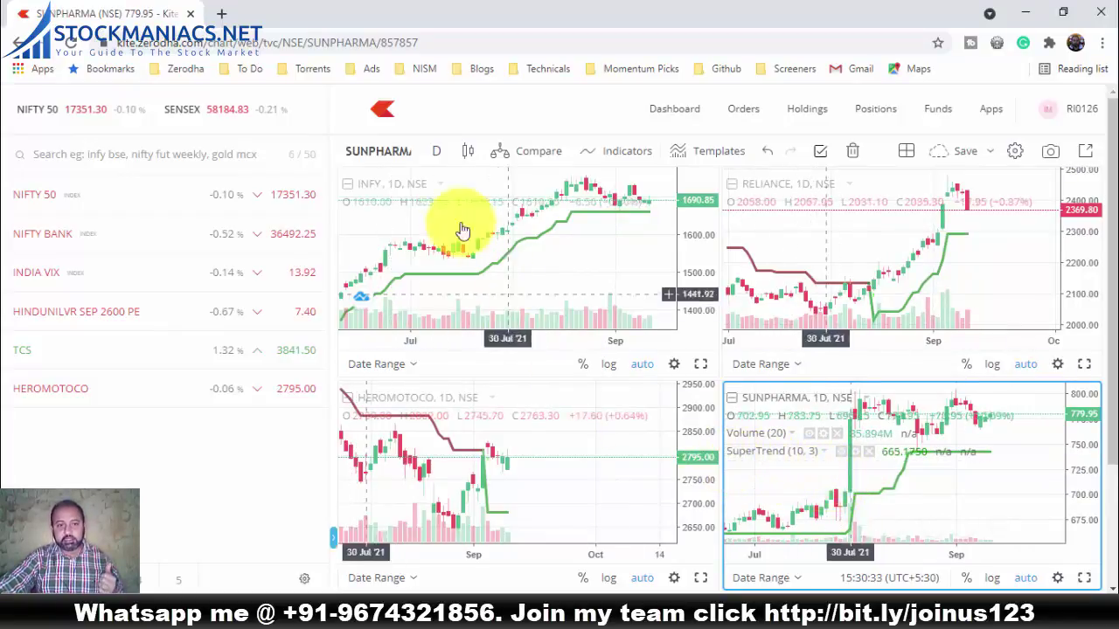
click(436, 153)
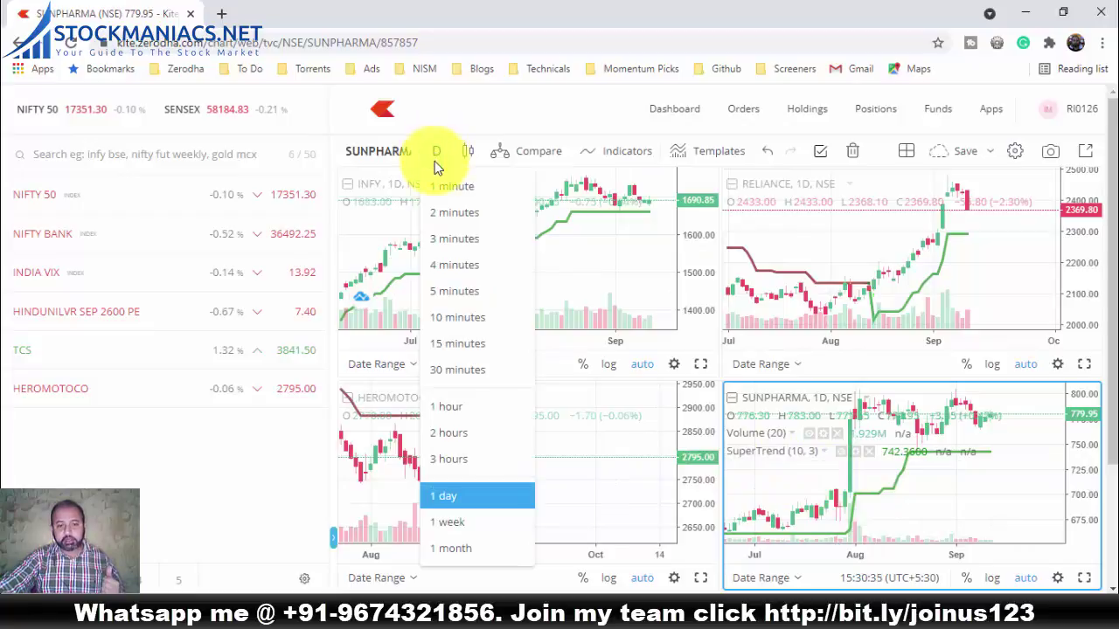
Choose the 1 hour timeframe, then review the INFY and HEROMOTOCO panes.
click(444, 406)
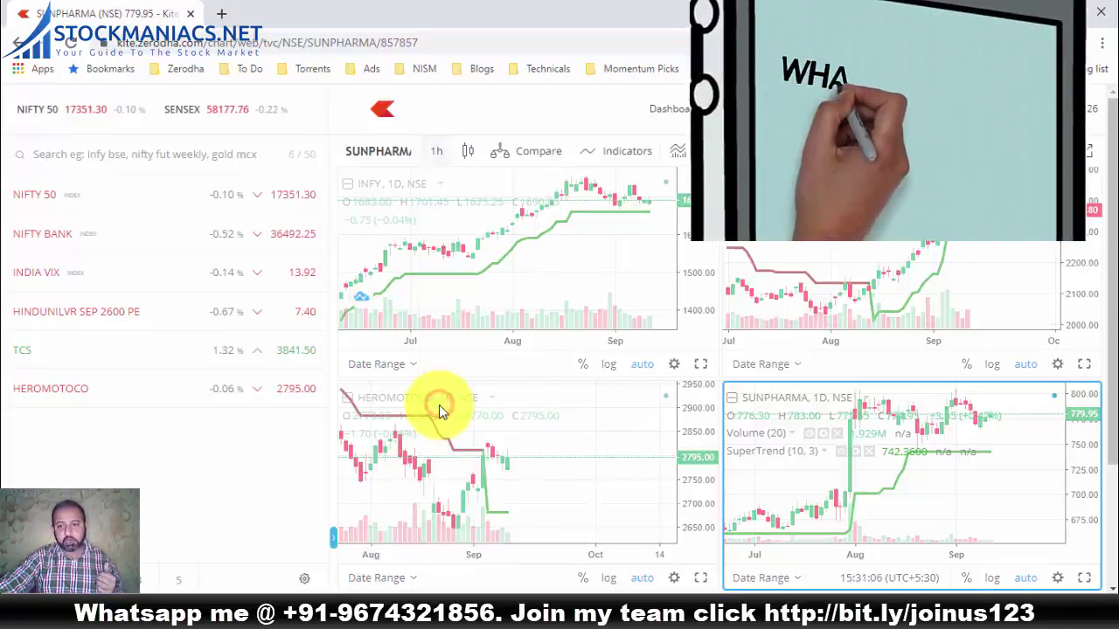
click(520, 282)
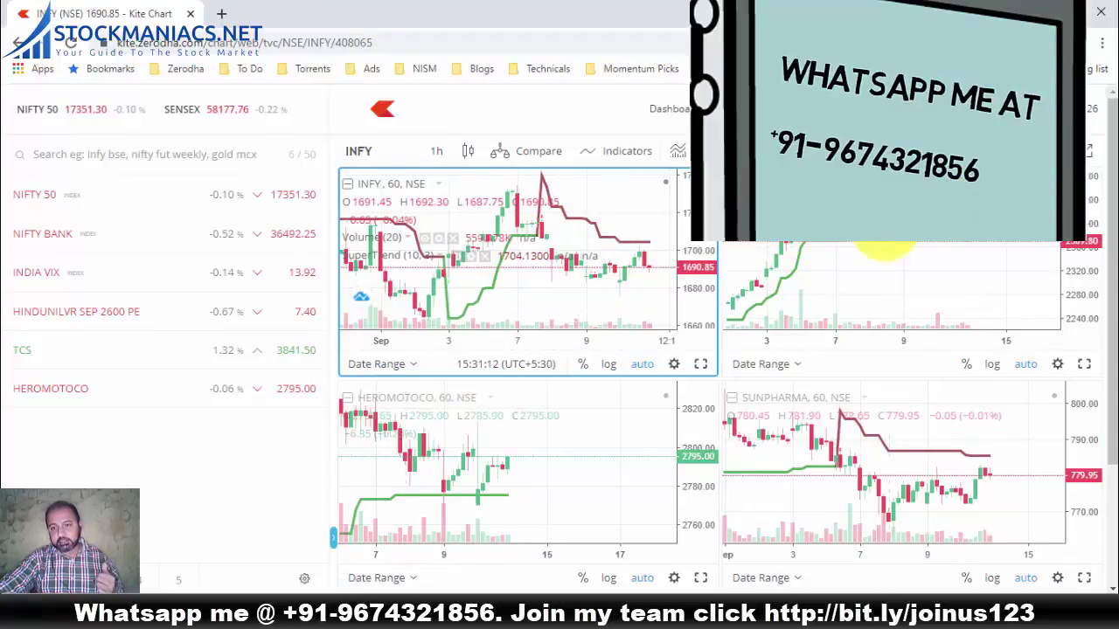
click(603, 459)
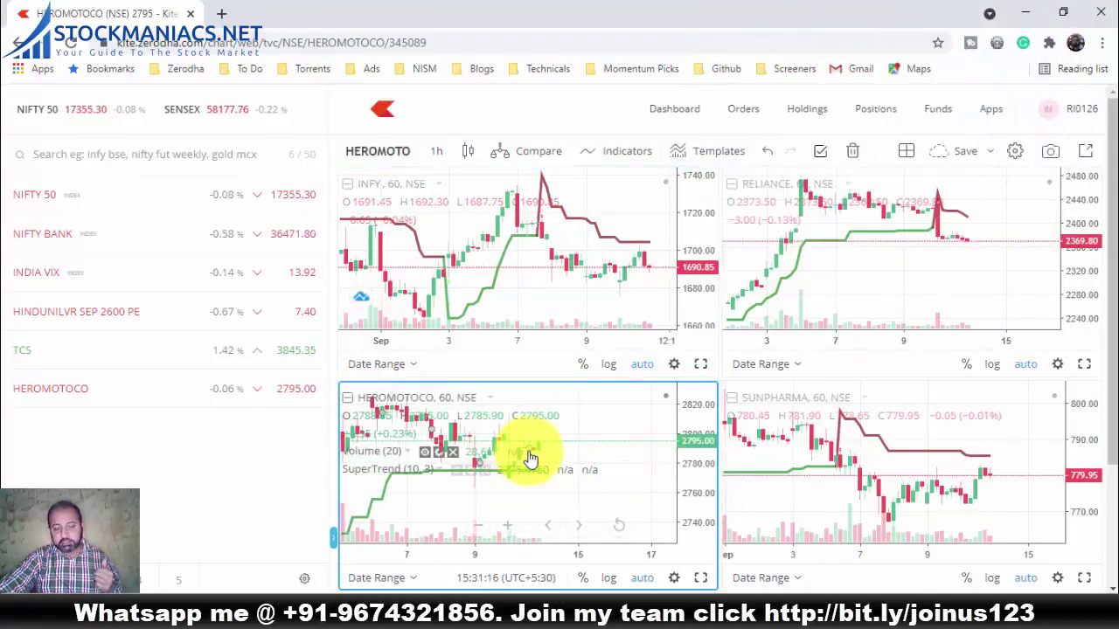